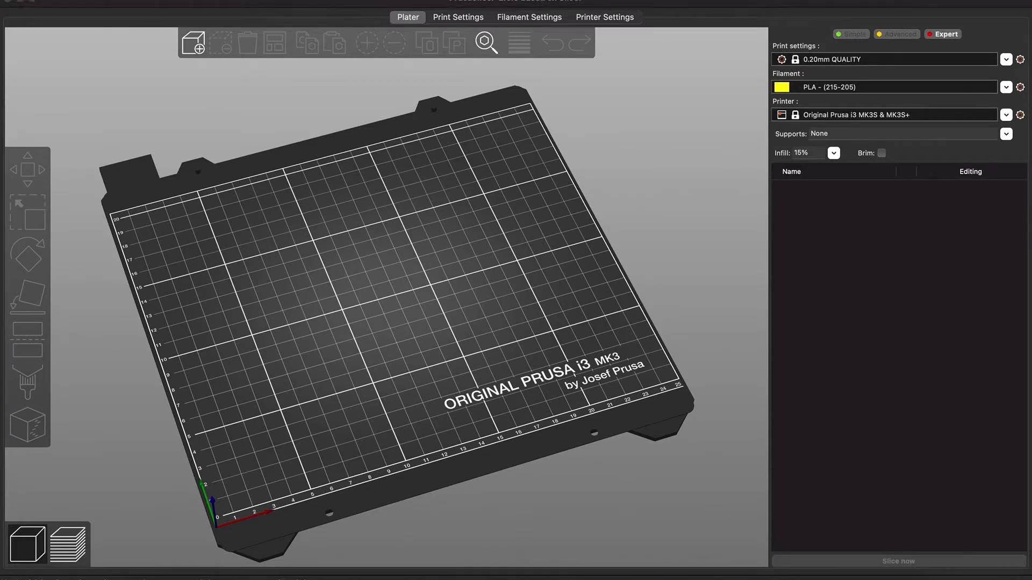
drag(290, 22, 473, 388)
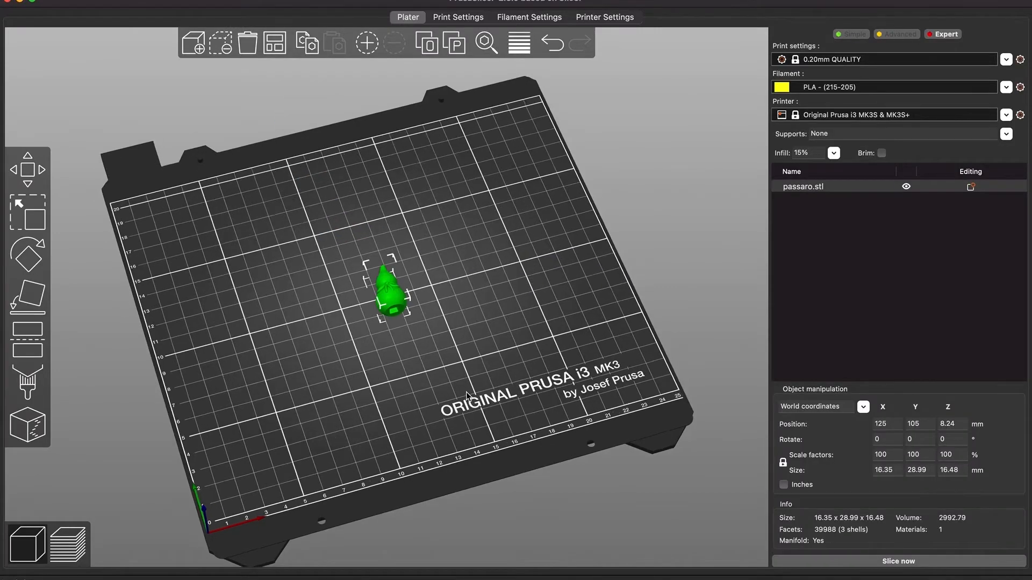
key(1)
key(0)
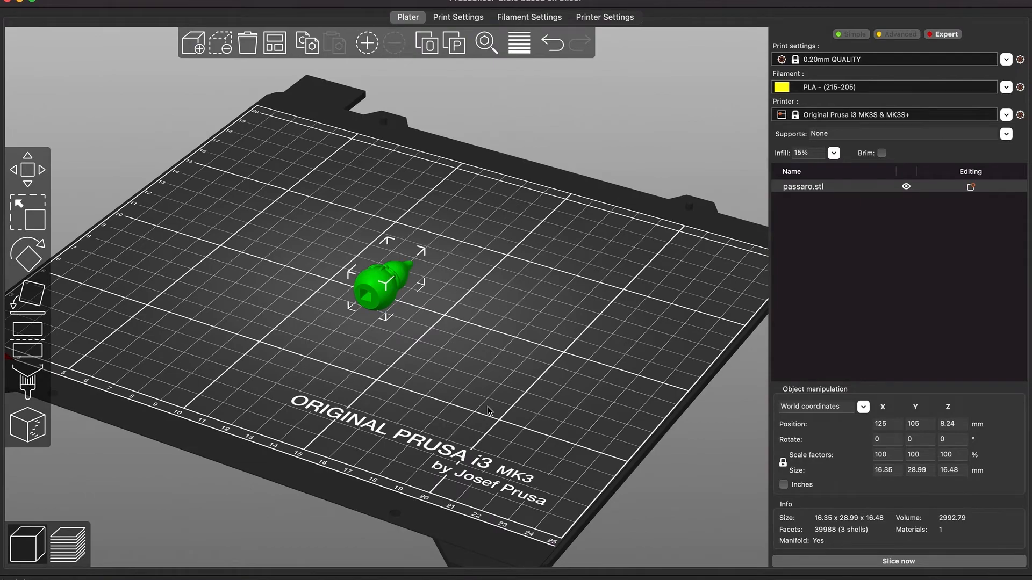
drag(488, 407, 467, 337)
key(Delete)
- Import the model passaro.stl onto the empty print bed
scroll(520, 314, down, 5)
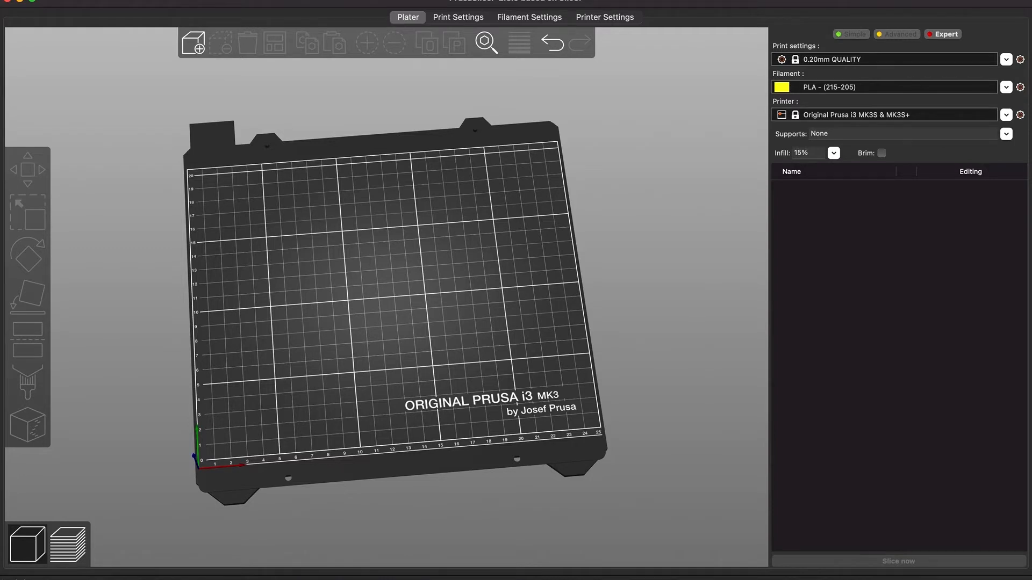
drag(341, 11, 362, 257)
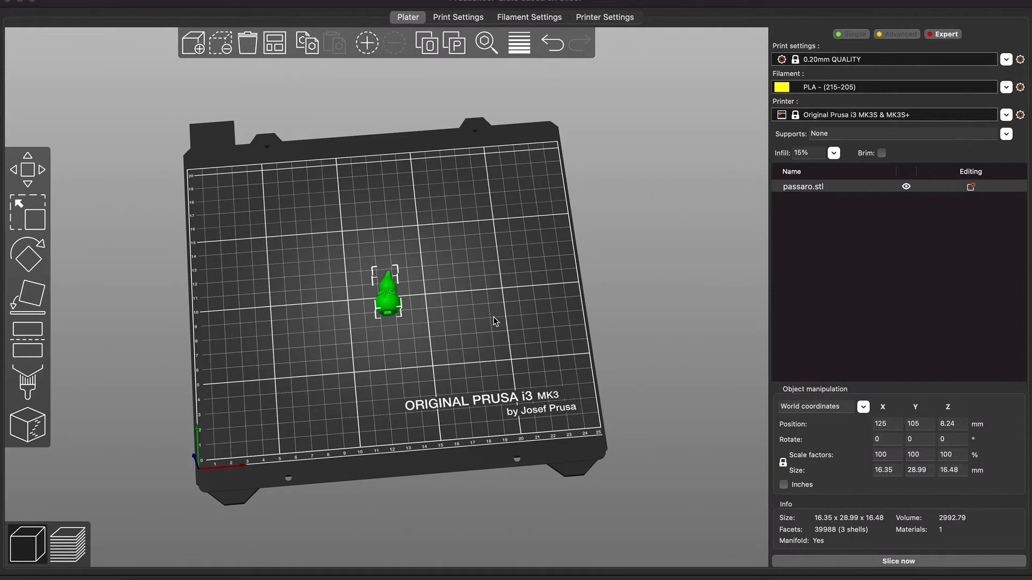
scroll(494, 317, up, 3)
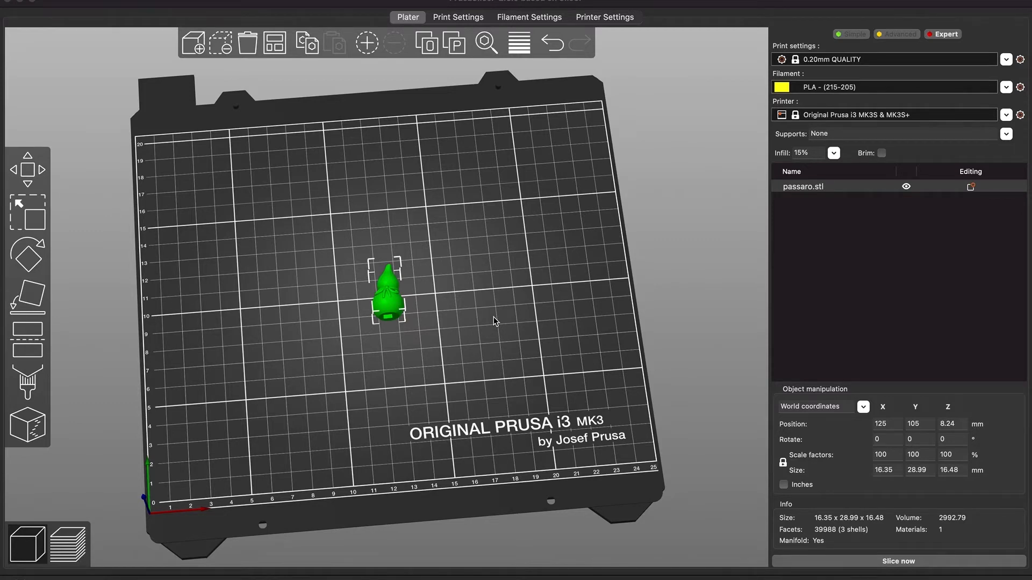
- Stand the passaro.stl model upright by placing its flat round base face on the print bed
click(494, 317)
drag(469, 335, 469, 330)
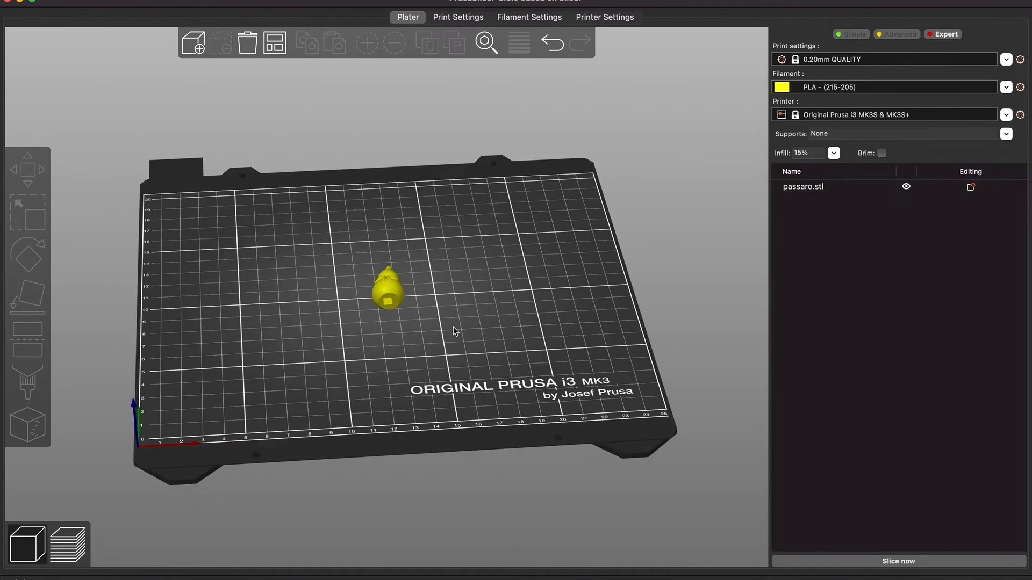
click(395, 286)
drag(270, 318, 271, 330)
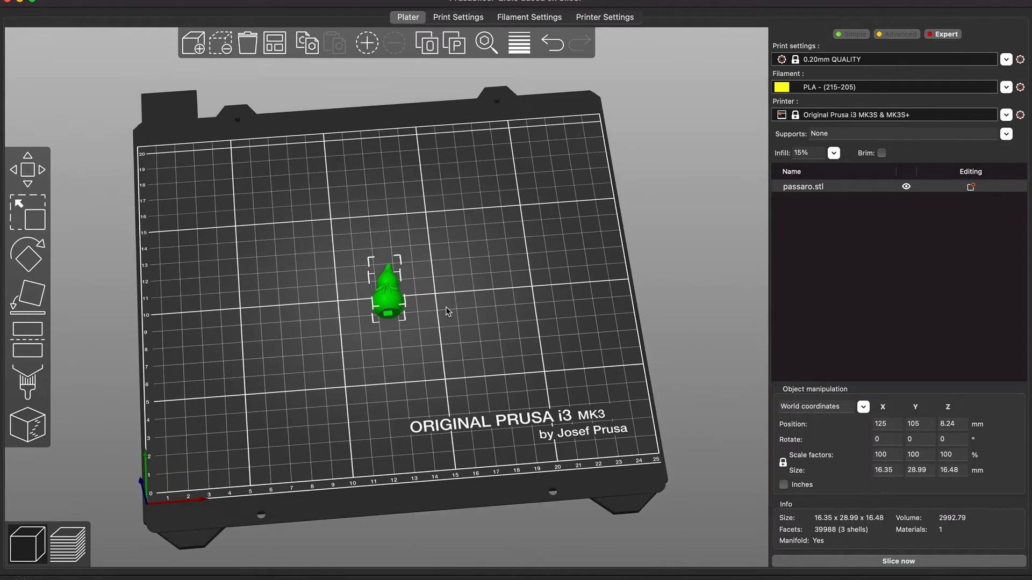
drag(417, 335, 416, 346)
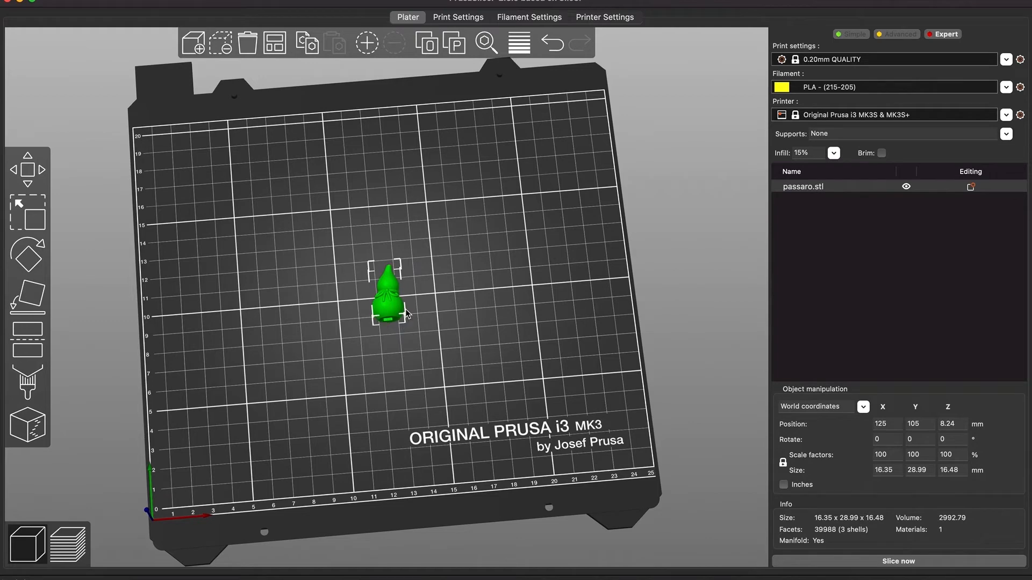
click(37, 298)
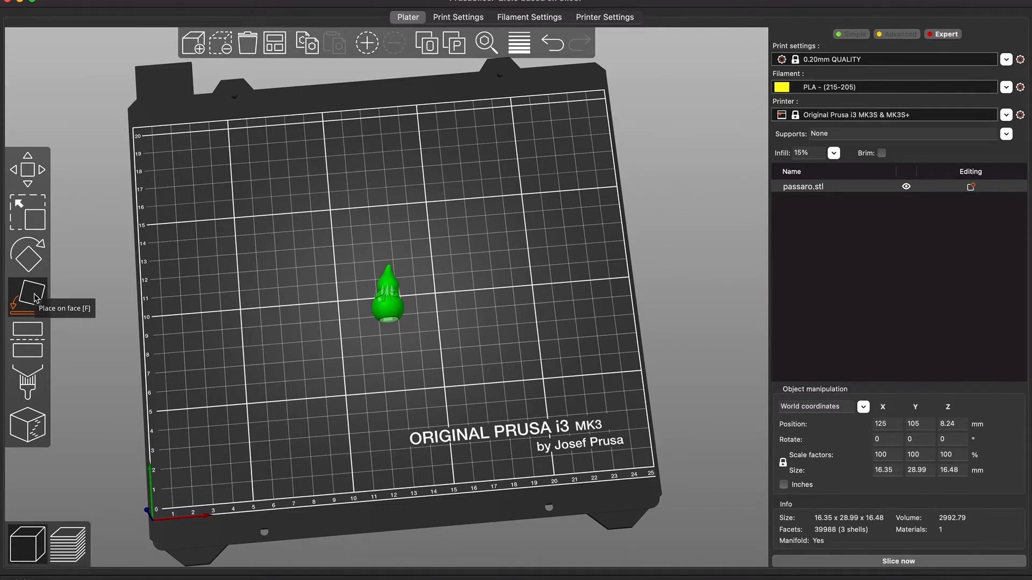
drag(292, 406, 292, 376)
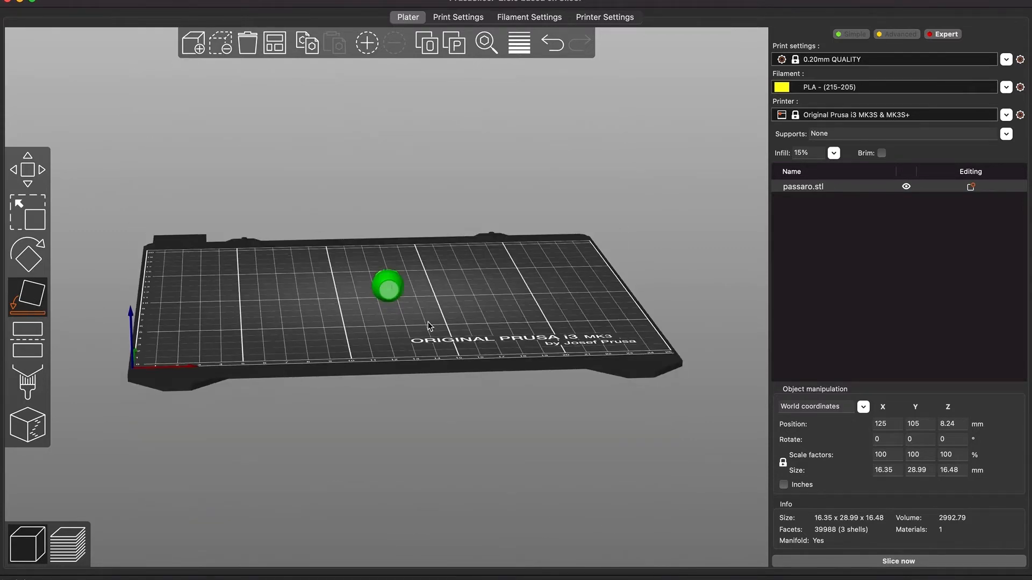
drag(430, 325, 430, 340)
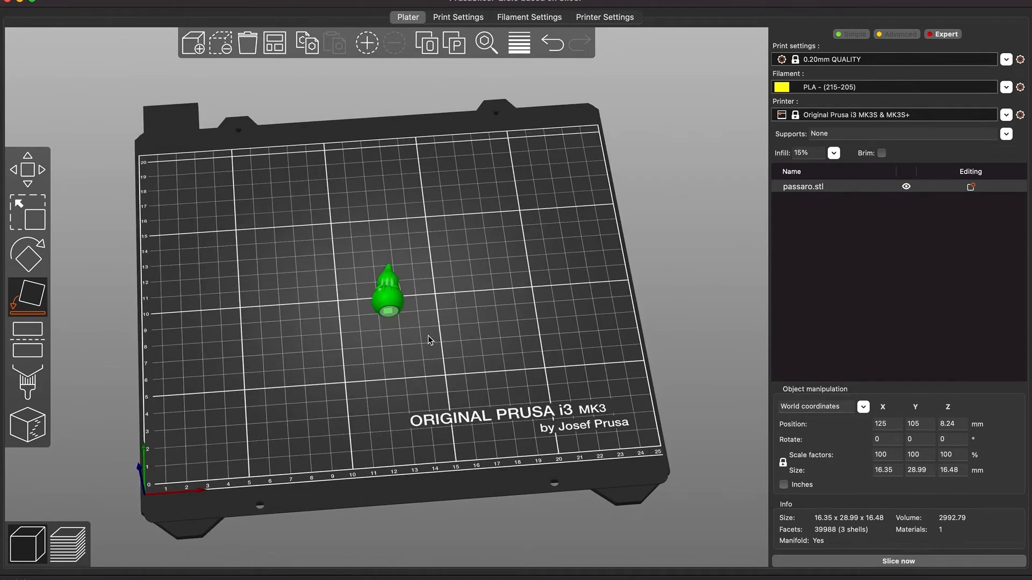
click(389, 312)
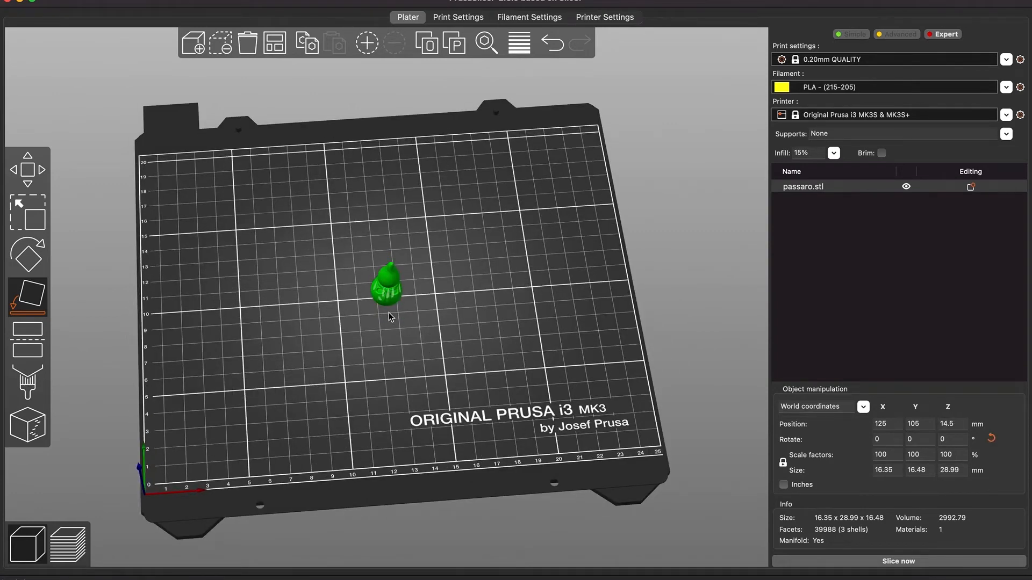
click(446, 375)
- Examine the upright model from the front, sides, above and below, checking its base, bow and overall shape for printing
mouse_move(446, 375)
mouse_down()
mouse_move(443, 350)
mouse_move(415, 354)
mouse_move(442, 347)
mouse_move(446, 361)
mouse_move(430, 362)
mouse_move(451, 365)
mouse_move(463, 355)
mouse_move(430, 362)
mouse_move(448, 365)
mouse_up()
scroll(446, 362, up, 6)
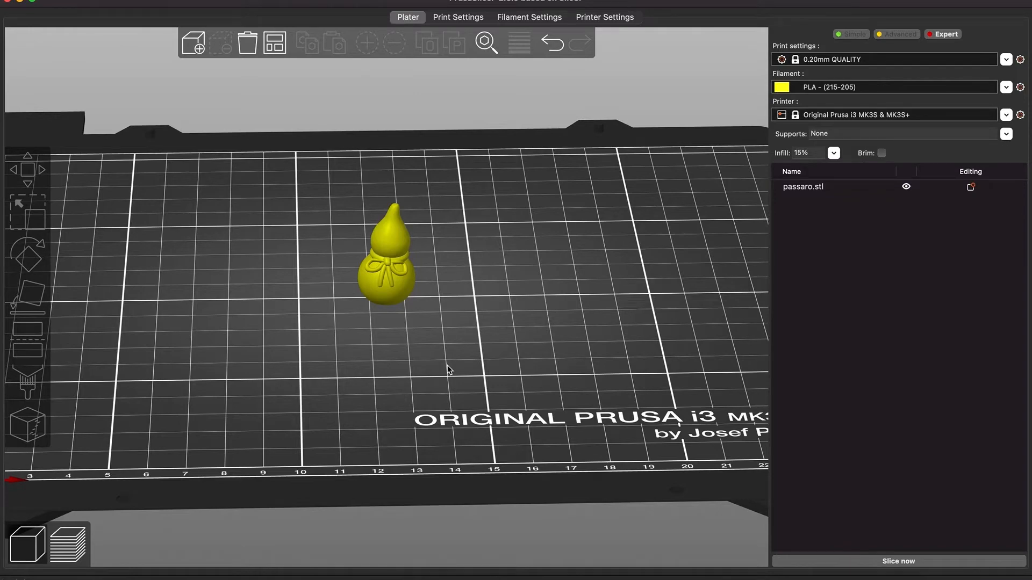
drag(444, 369, 436, 361)
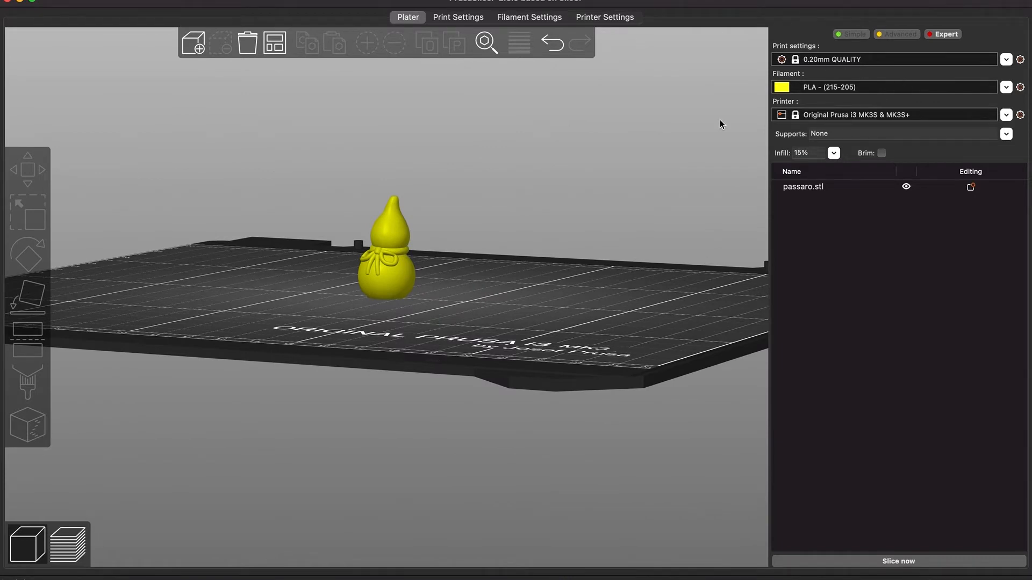
scroll(584, 234, up, 5)
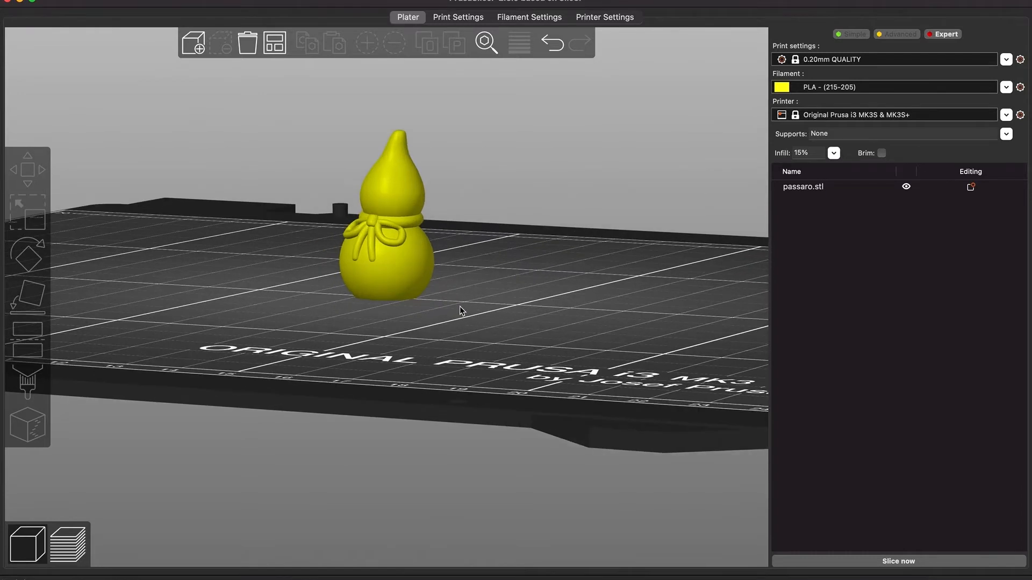
click(416, 260)
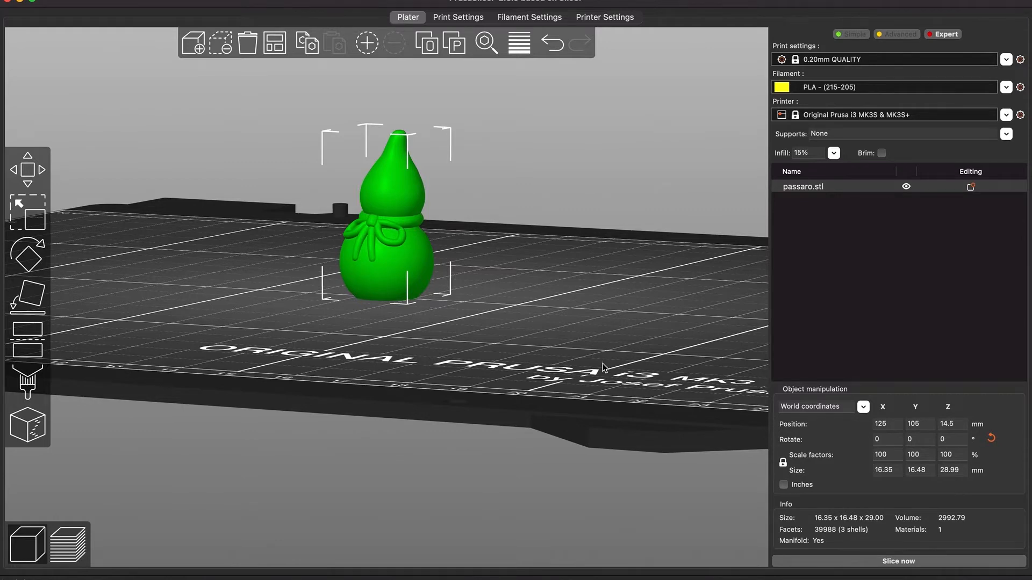
drag(602, 364, 604, 367)
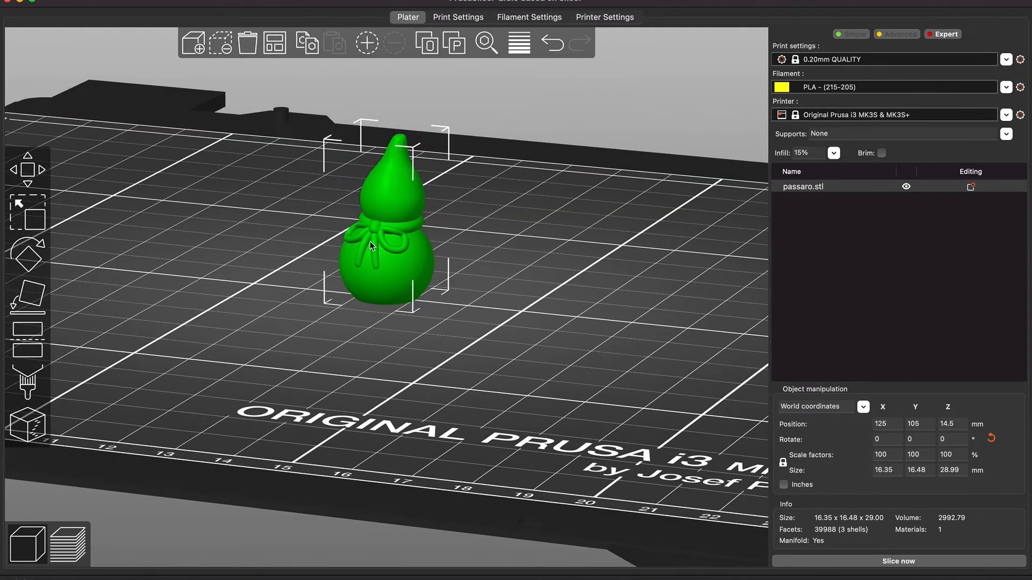
drag(498, 396, 464, 380)
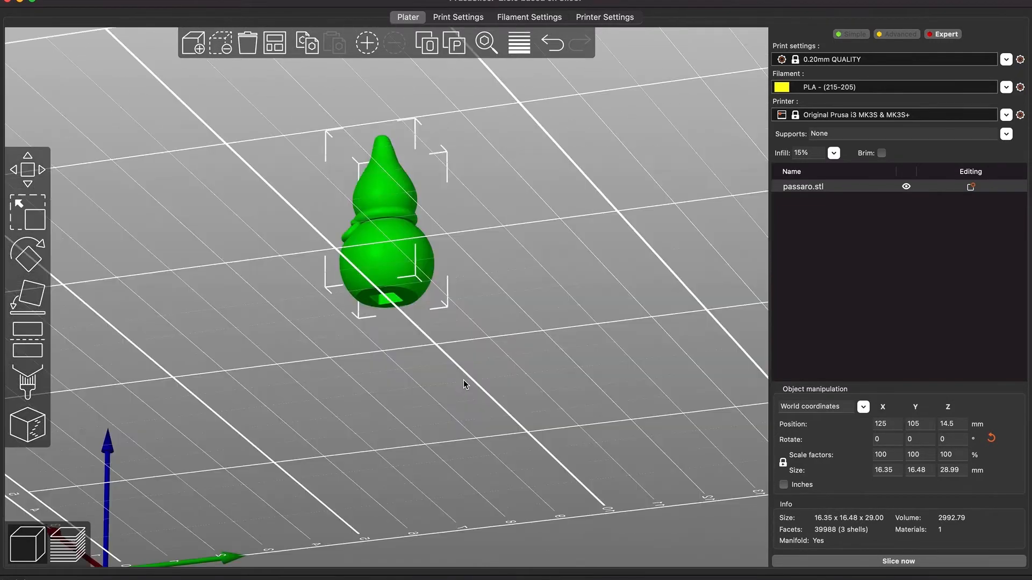
key(1)
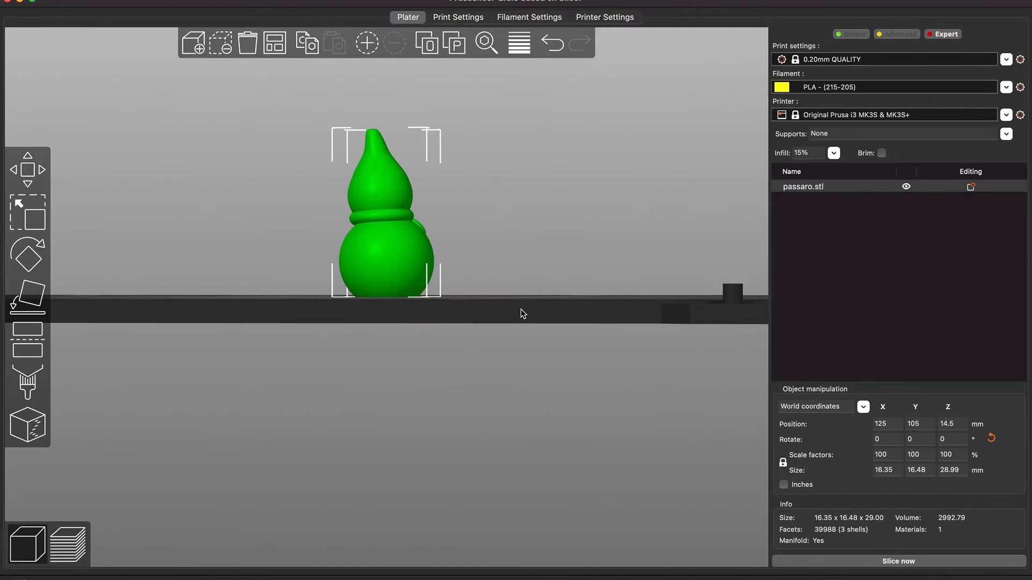
key(0)
drag(492, 313, 480, 311)
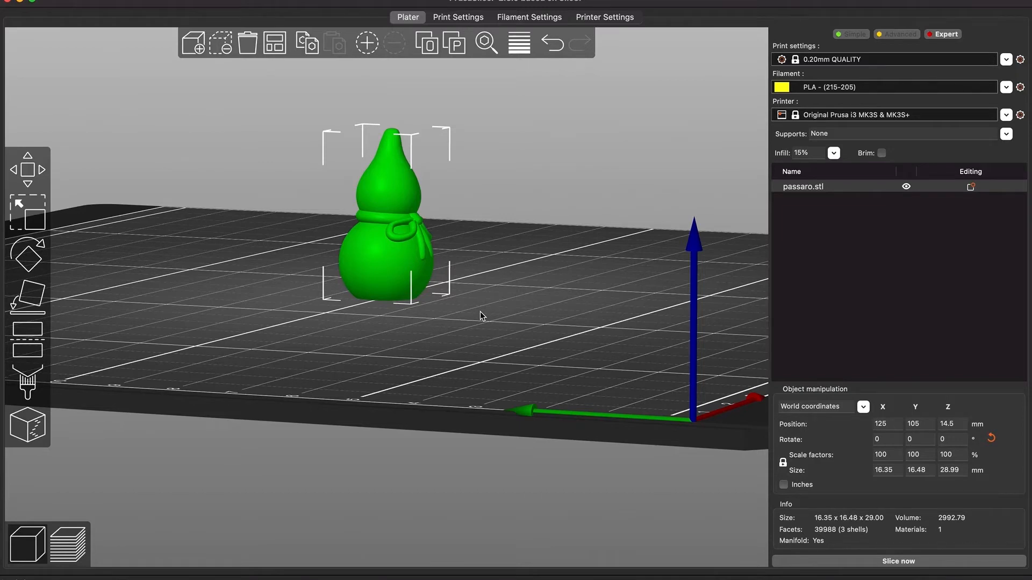
drag(482, 317, 467, 315)
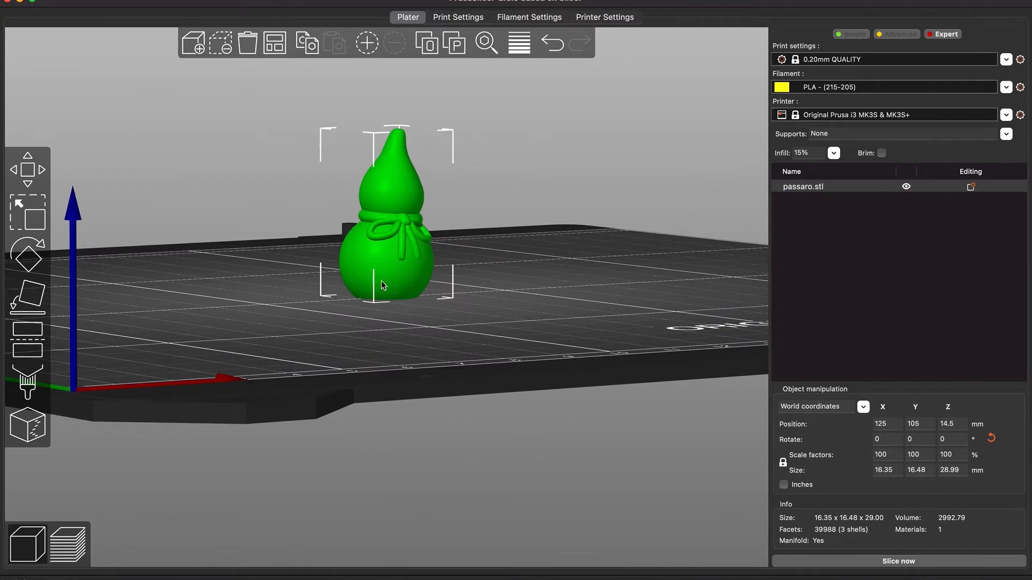
drag(425, 290, 438, 316)
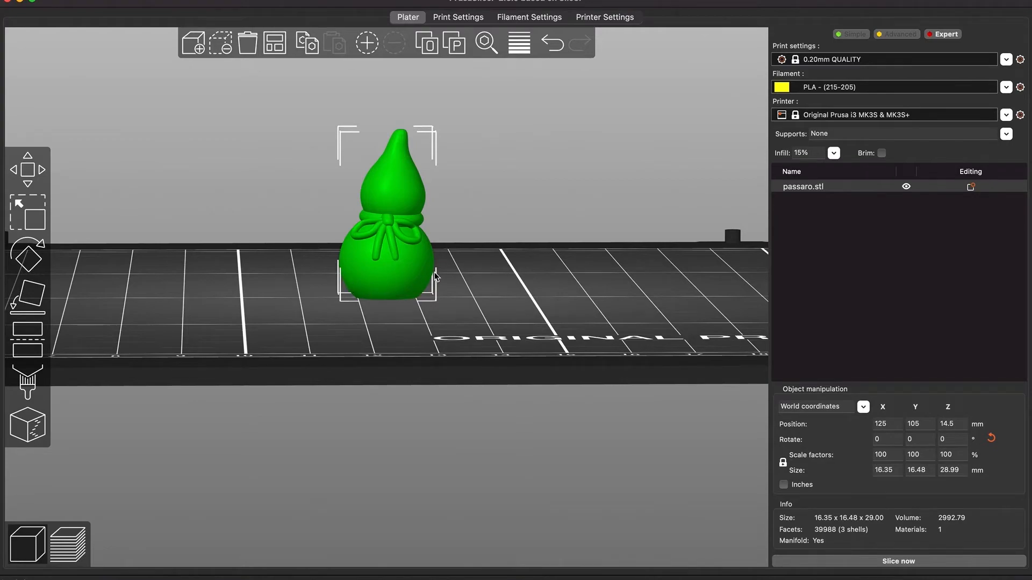
mouse_move(441, 334)
mouse_down()
mouse_move(424, 326)
mouse_move(430, 346)
mouse_move(440, 339)
mouse_up()
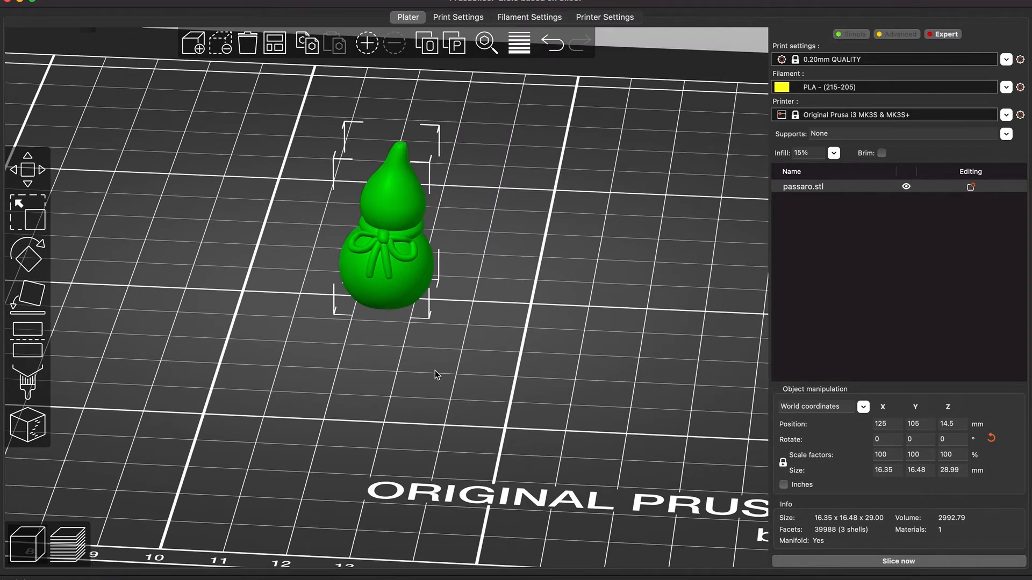
key(1)
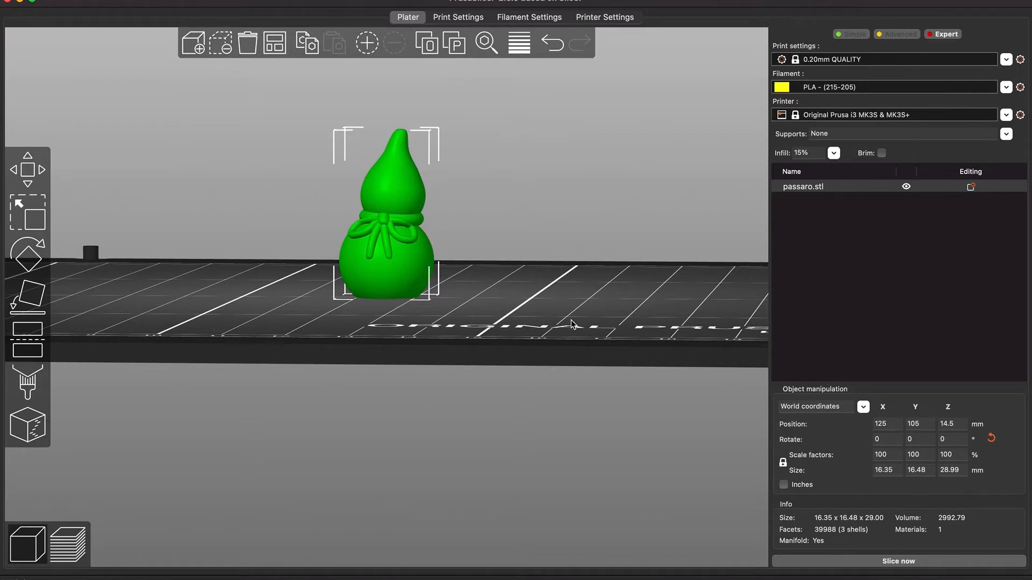
click(569, 276)
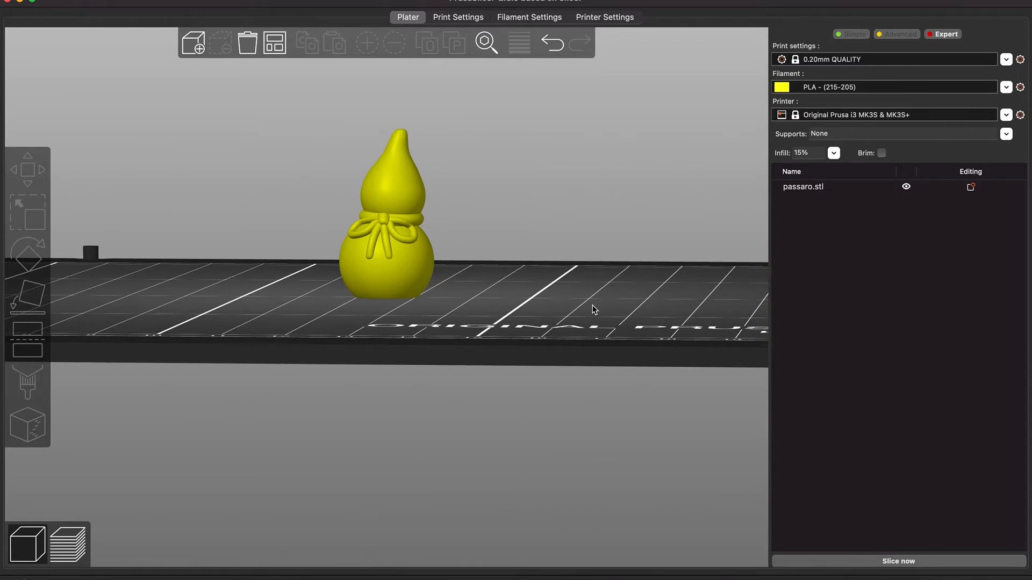
- Choose the 0.10mm DETAIL print preset and set the infill to 100%
click(1006, 60)
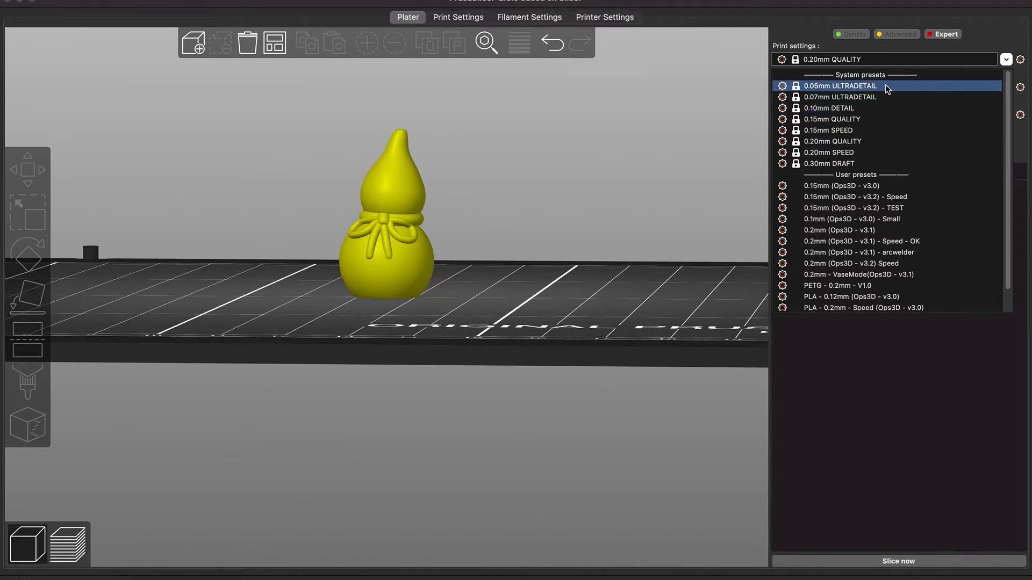
click(870, 107)
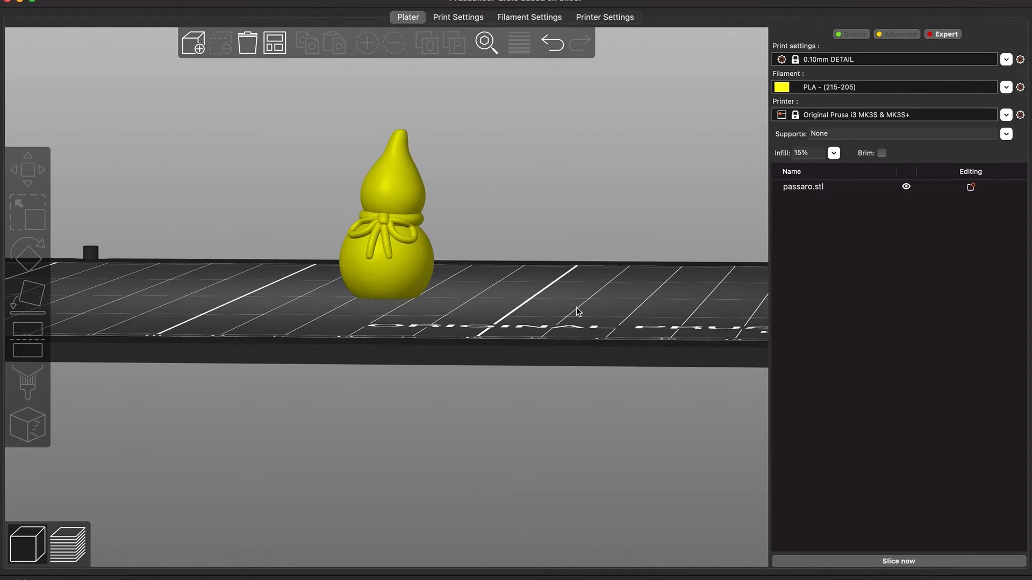
drag(524, 318, 511, 322)
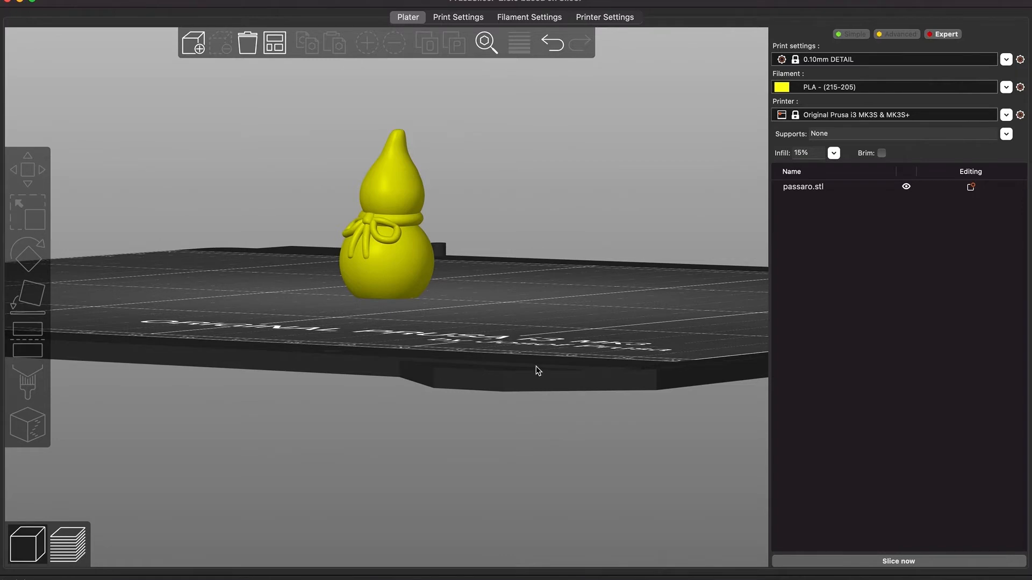
drag(535, 342, 538, 346)
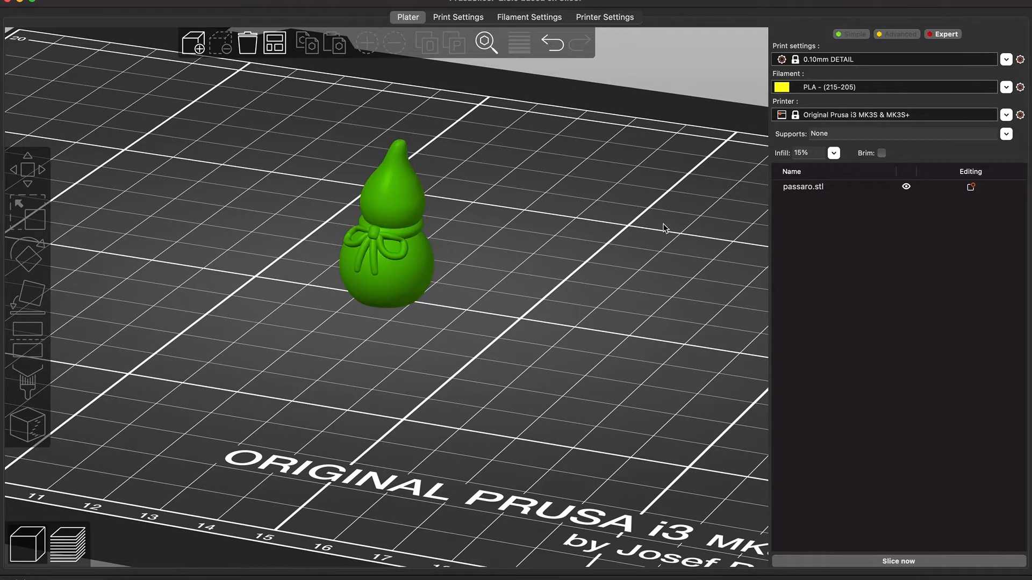
click(834, 153)
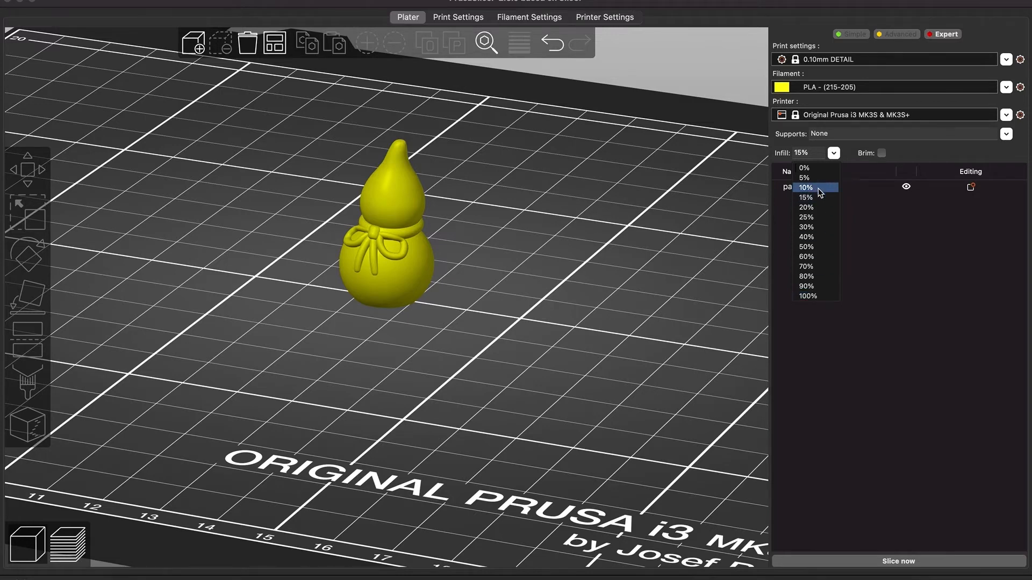
click(809, 295)
click(550, 244)
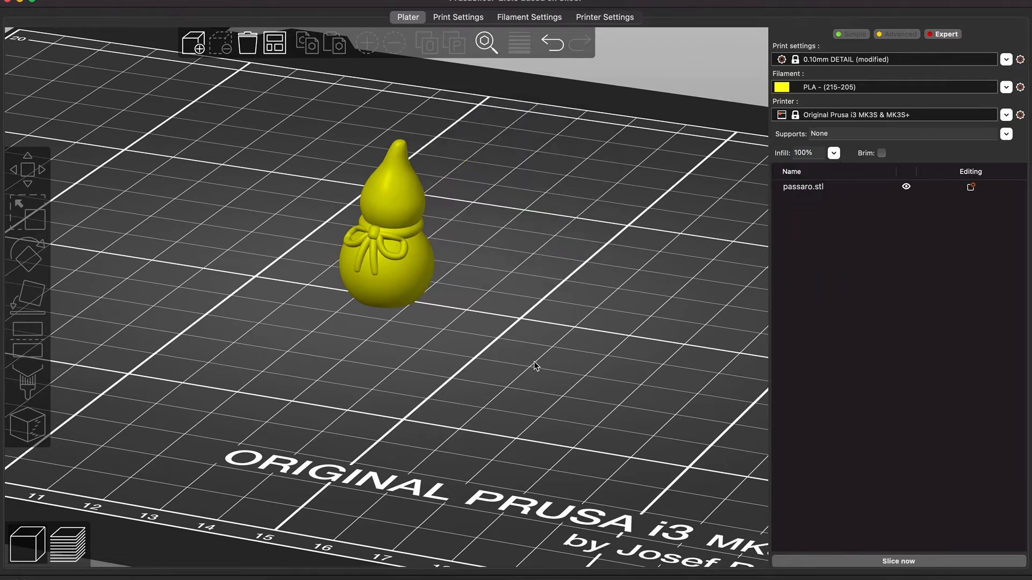
drag(389, 369, 426, 320)
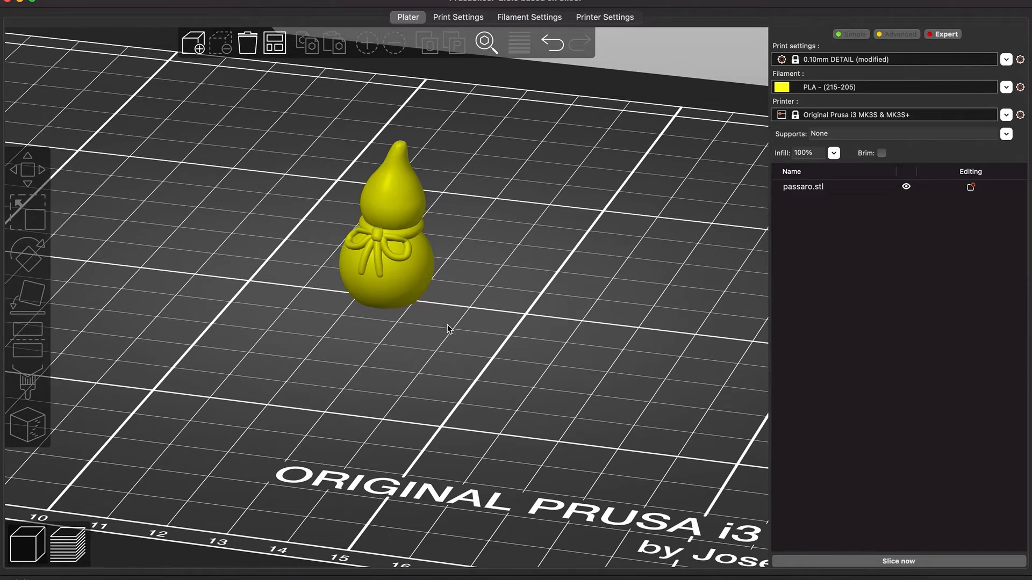
drag(451, 335, 436, 330)
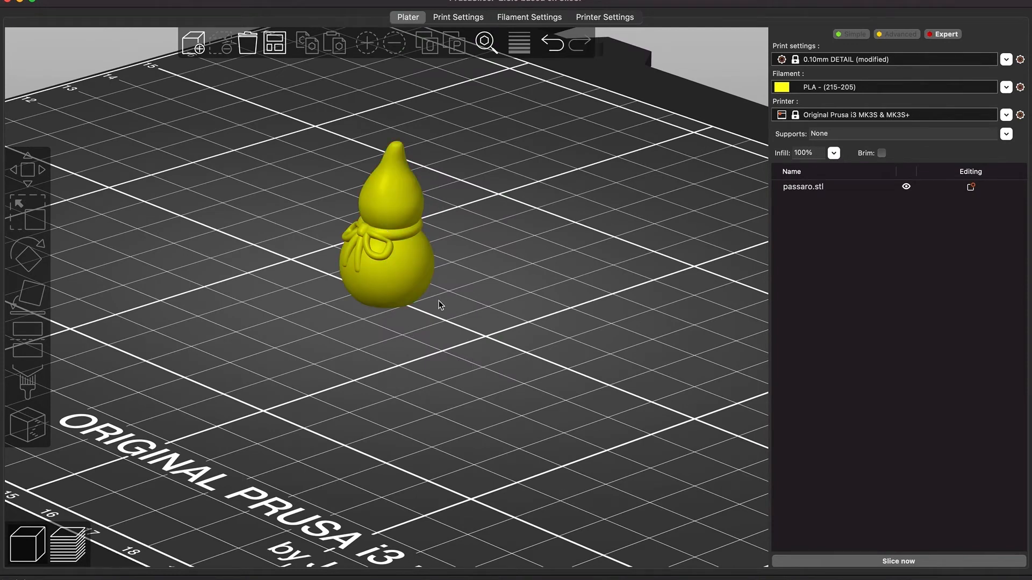
drag(465, 340, 468, 332)
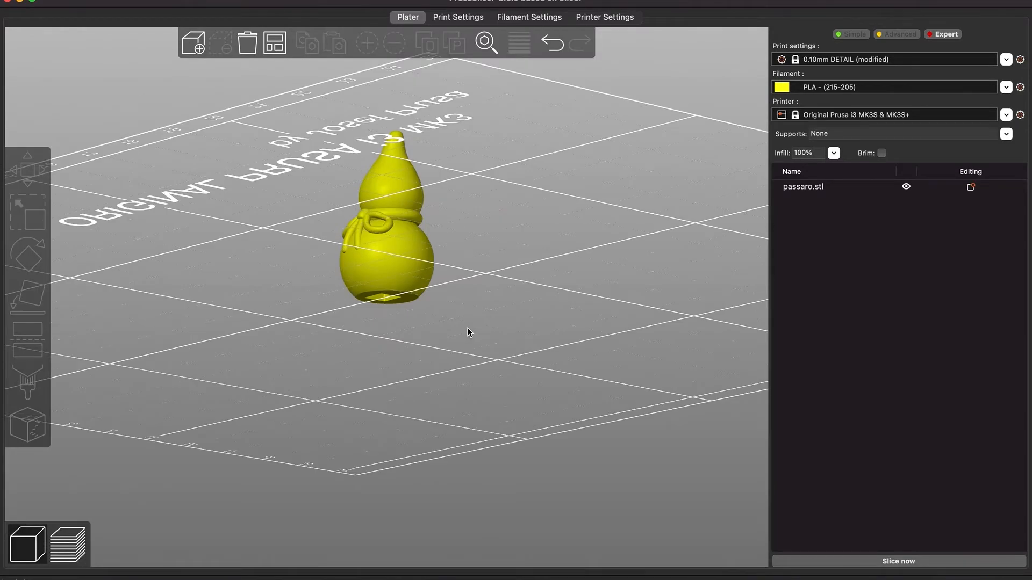
drag(485, 323, 510, 346)
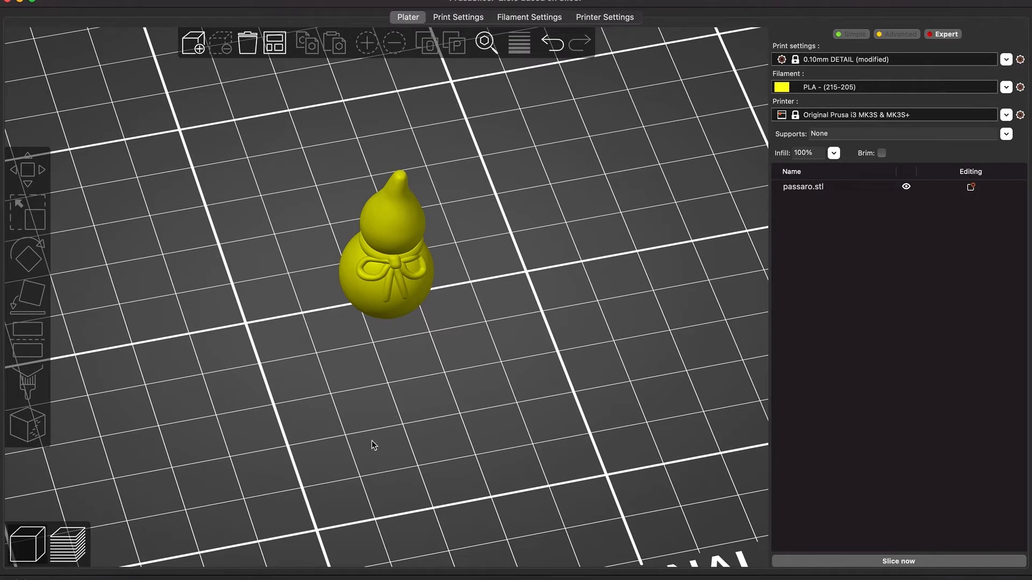
- Set the infill to 20% and slice the model to check its estimated printing time
click(833, 153)
click(813, 209)
click(840, 562)
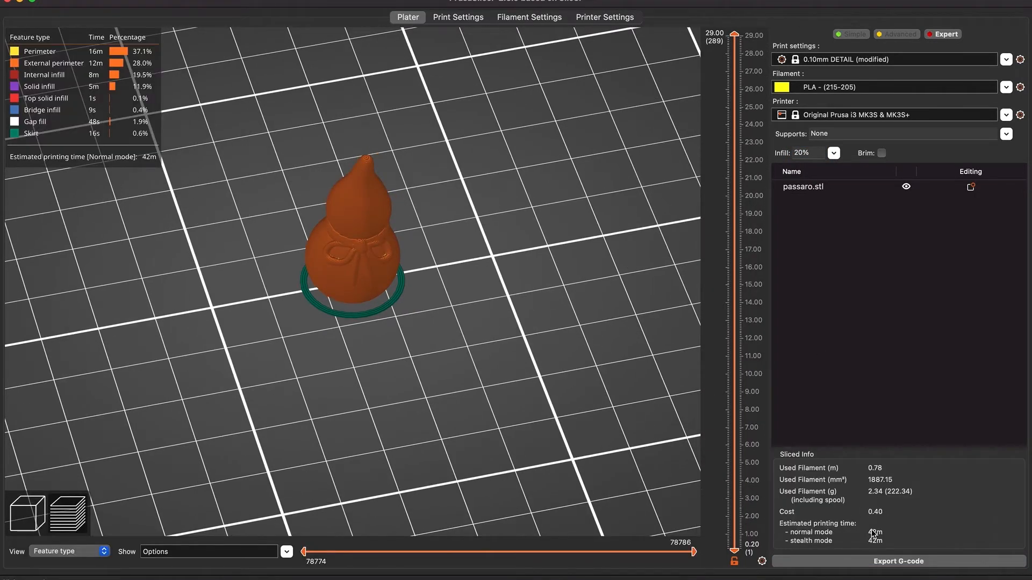
- Set the infill back to 100% and inspect the resliced model with its estimated printing time
click(833, 153)
click(808, 296)
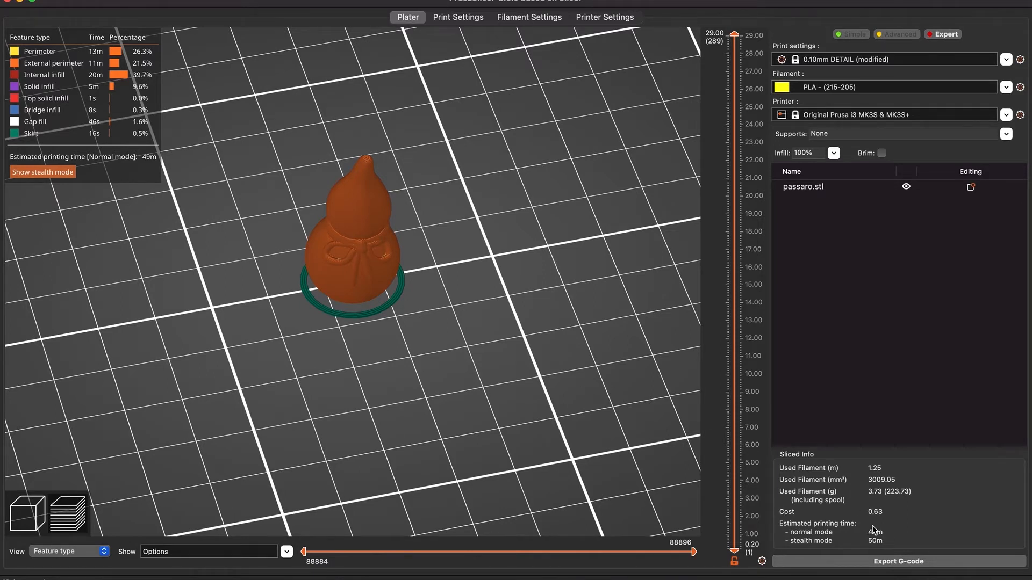
drag(490, 341, 511, 268)
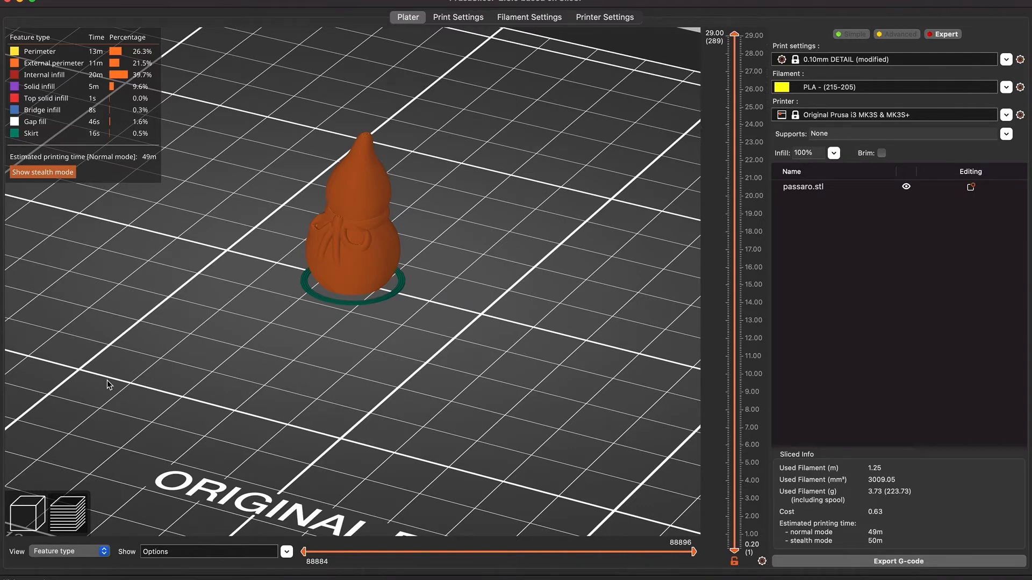
- Review the speed values in the print settings and look at the unsliced model again from a low angle
click(34, 511)
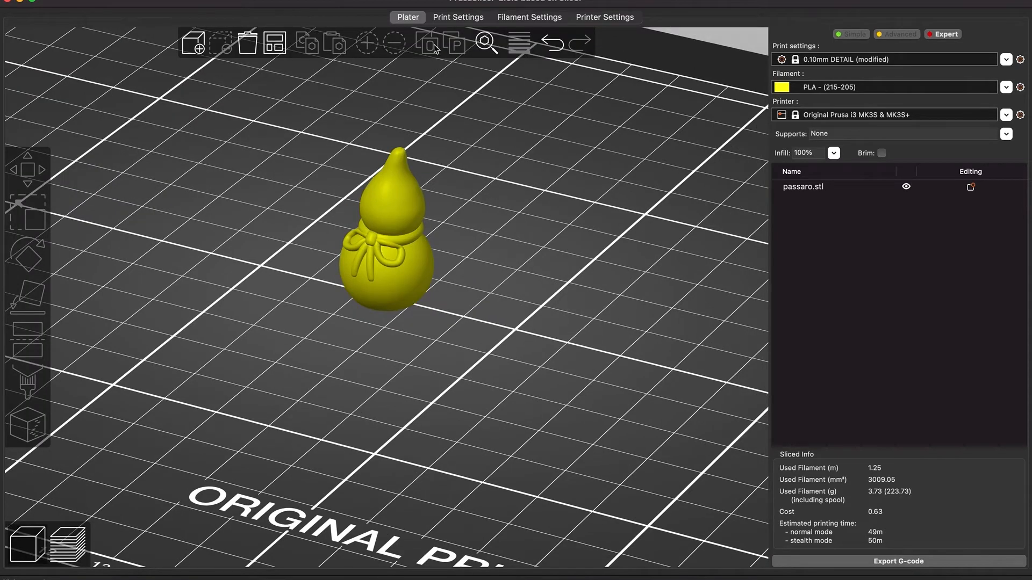
click(467, 20)
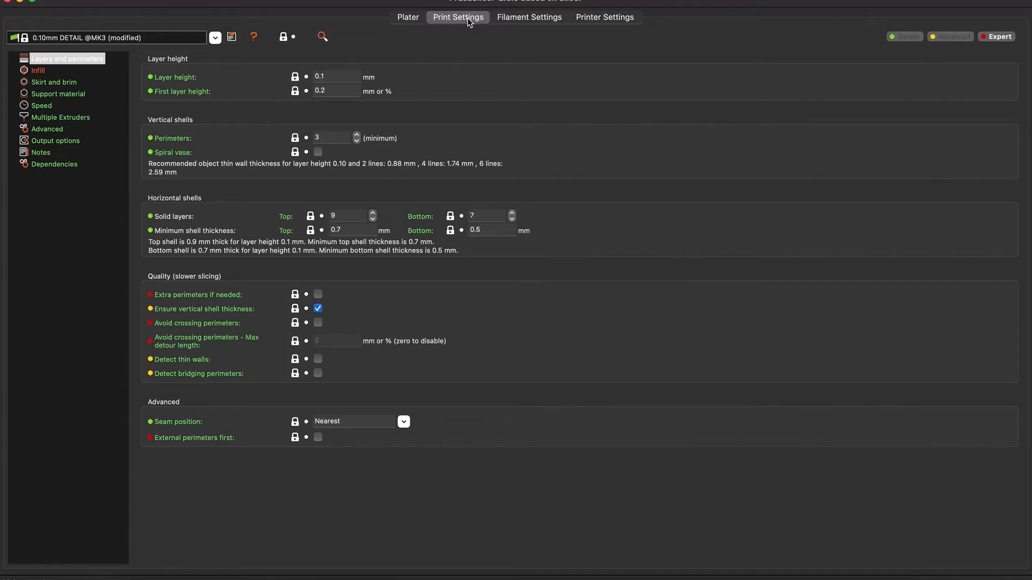
click(42, 106)
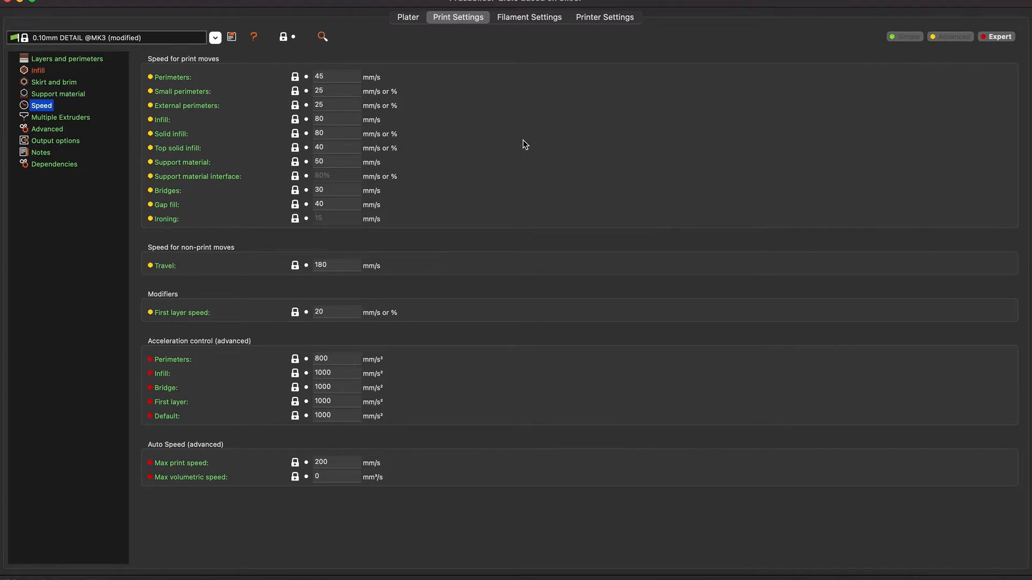
click(407, 17)
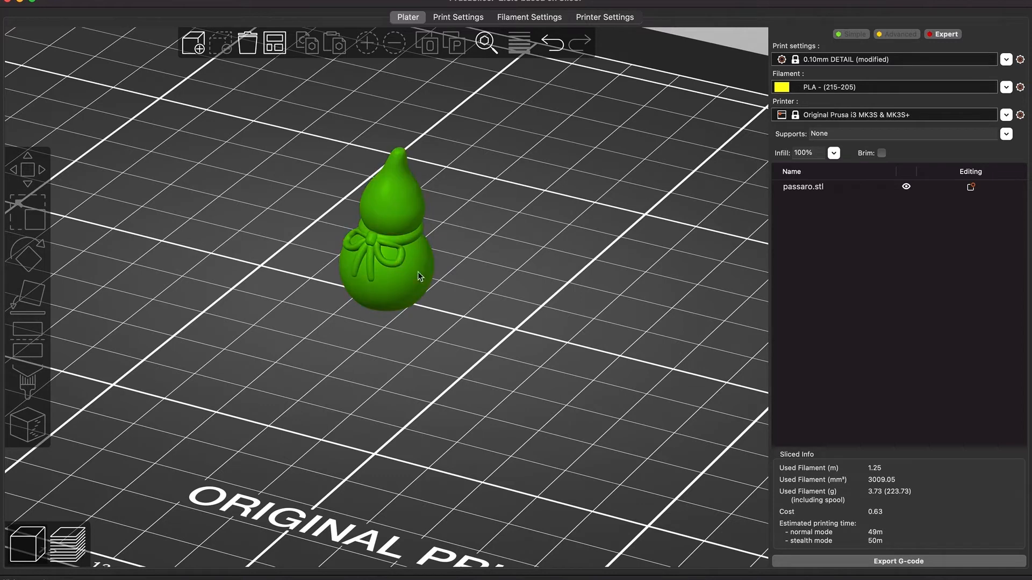
drag(489, 368, 488, 361)
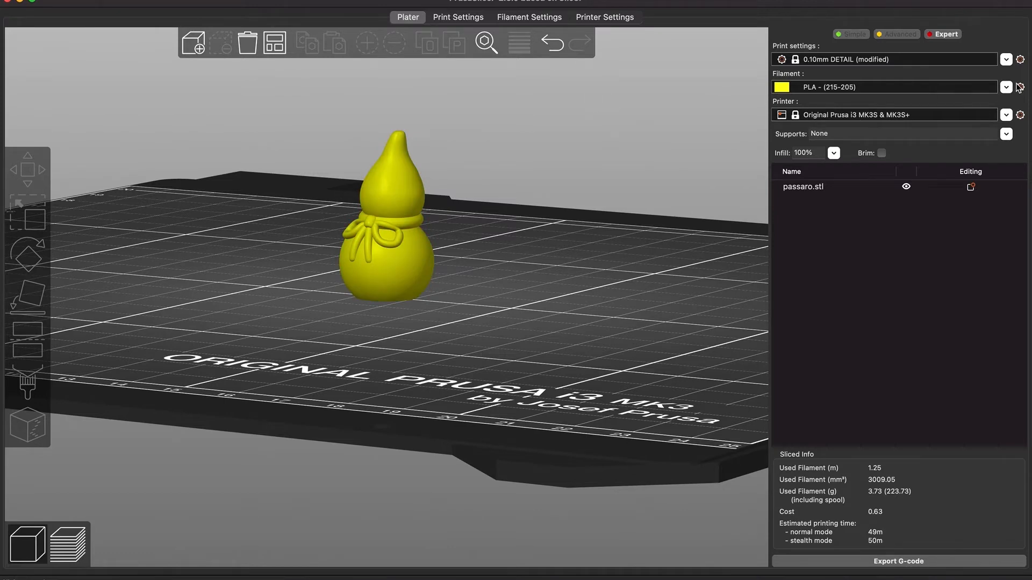
- Choose the 0.20mm QUALITY print preset and view its speed settings
click(1006, 59)
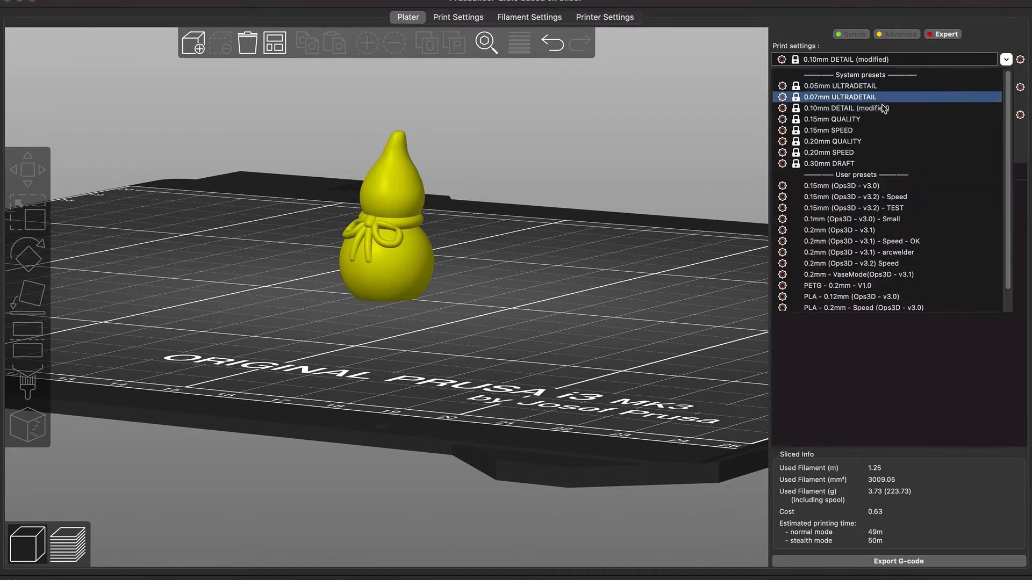
click(856, 146)
click(480, 392)
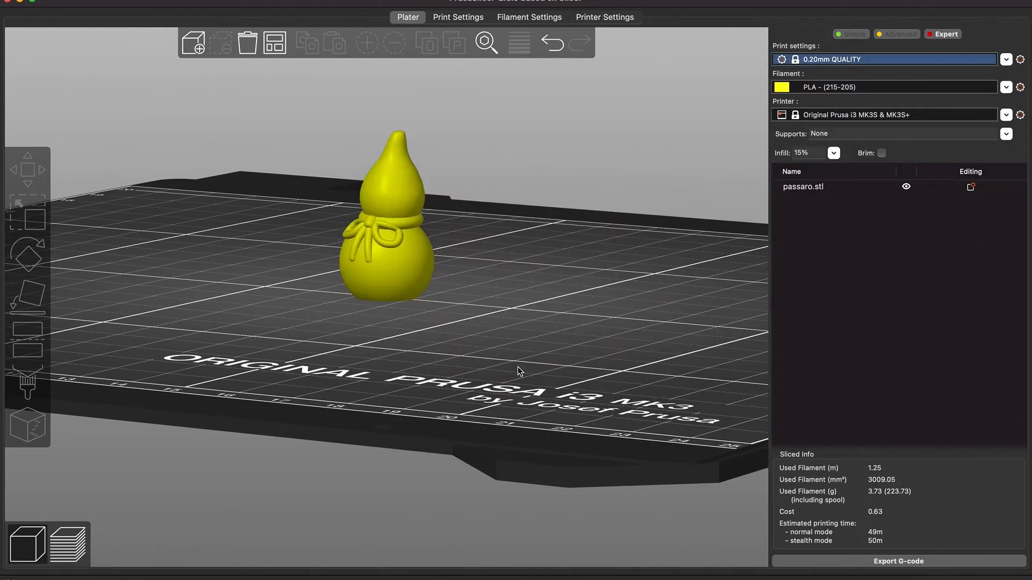
click(1020, 60)
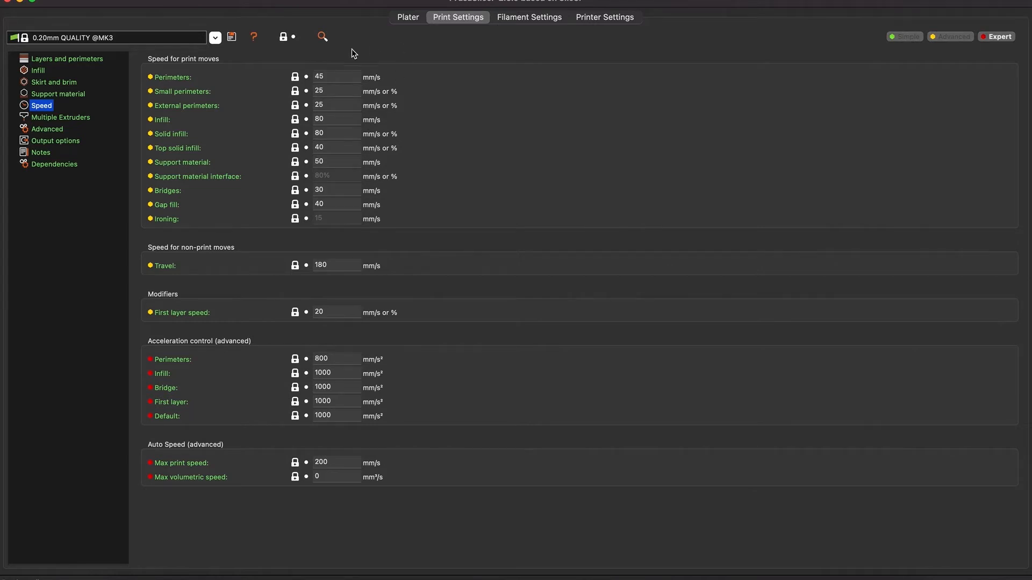
- Select the 0.10mm DETAIL print preset and set the infill to 100%, accepting the switch to the rectilinear fill pattern
click(215, 37)
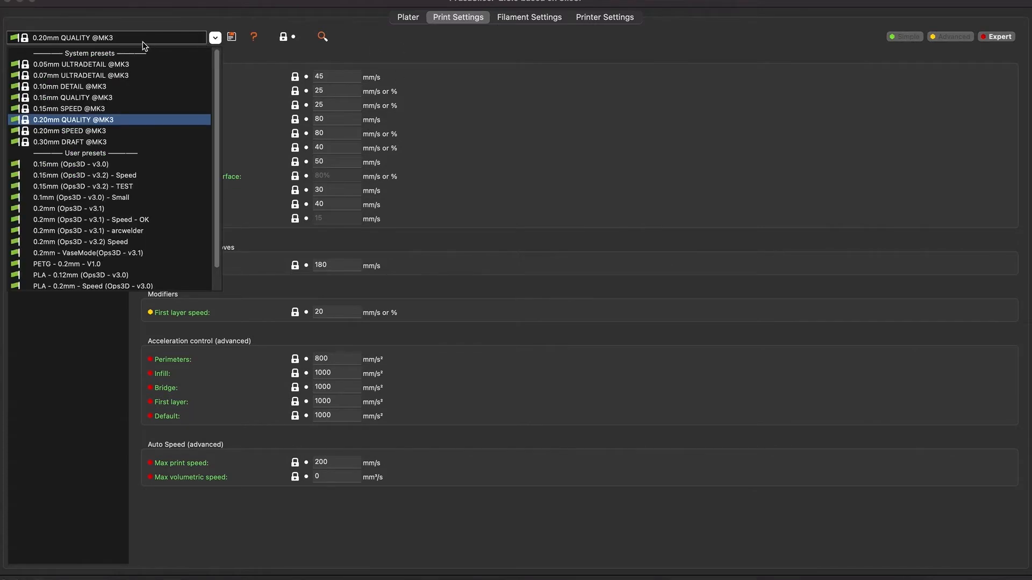
click(104, 87)
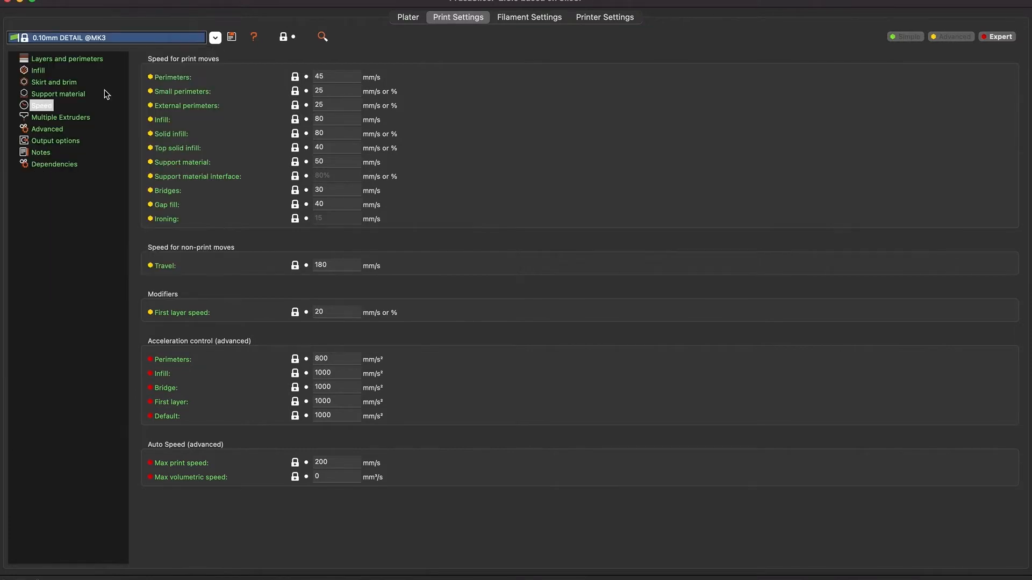
click(408, 18)
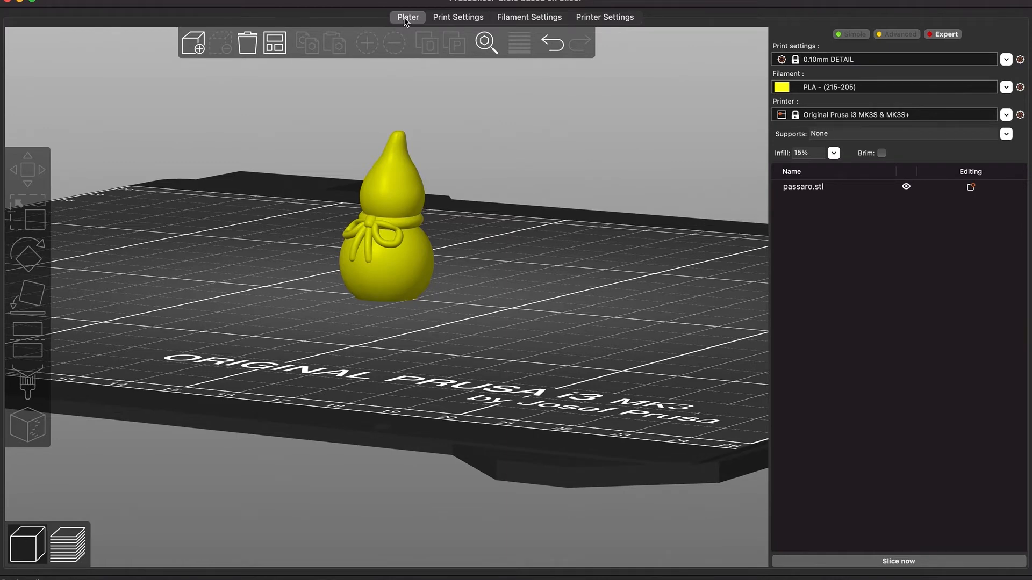
click(834, 153)
click(816, 296)
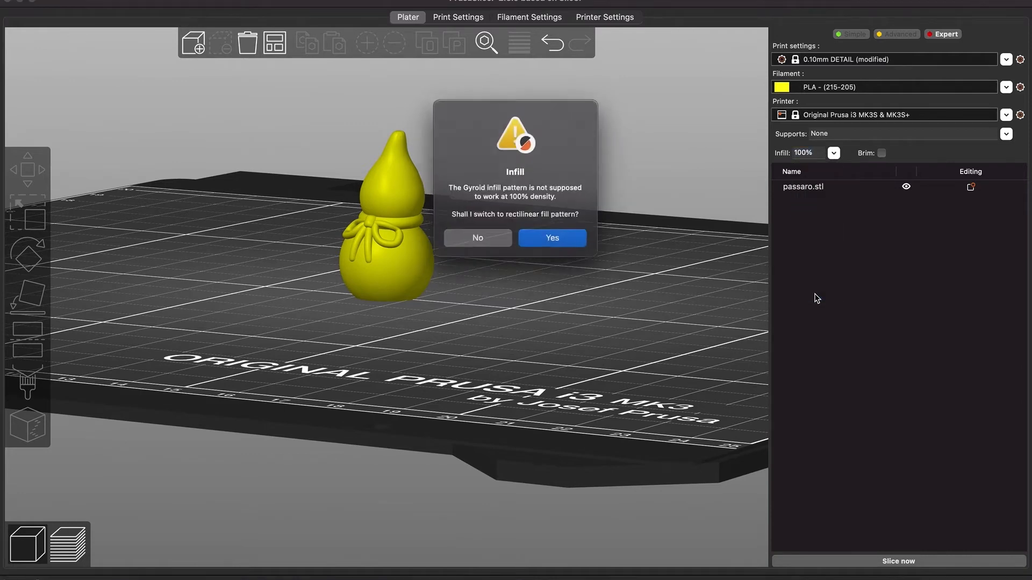
click(562, 241)
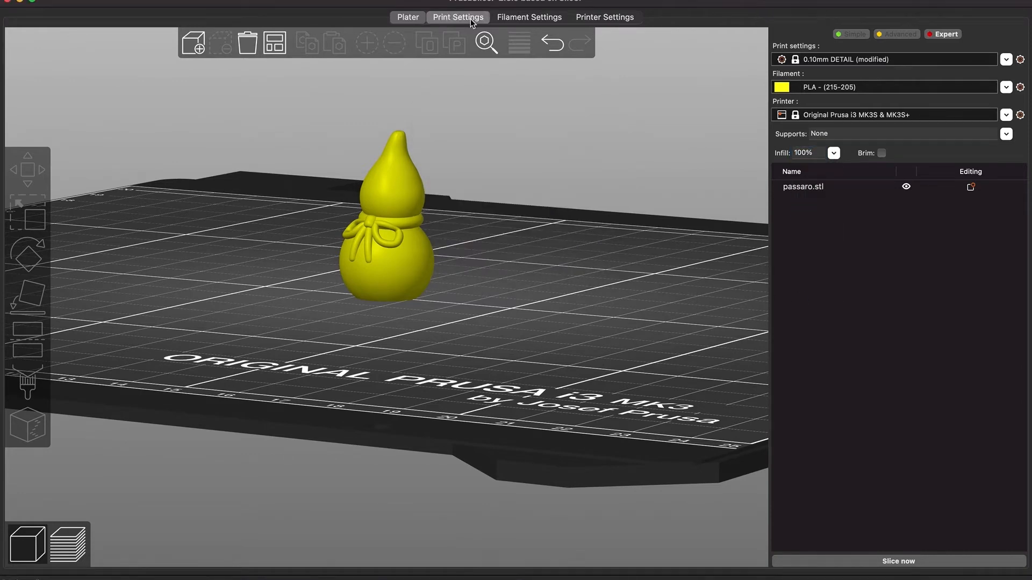
- Set the perimeter print speed to 25 mm/s in the print profile's speed settings
click(471, 18)
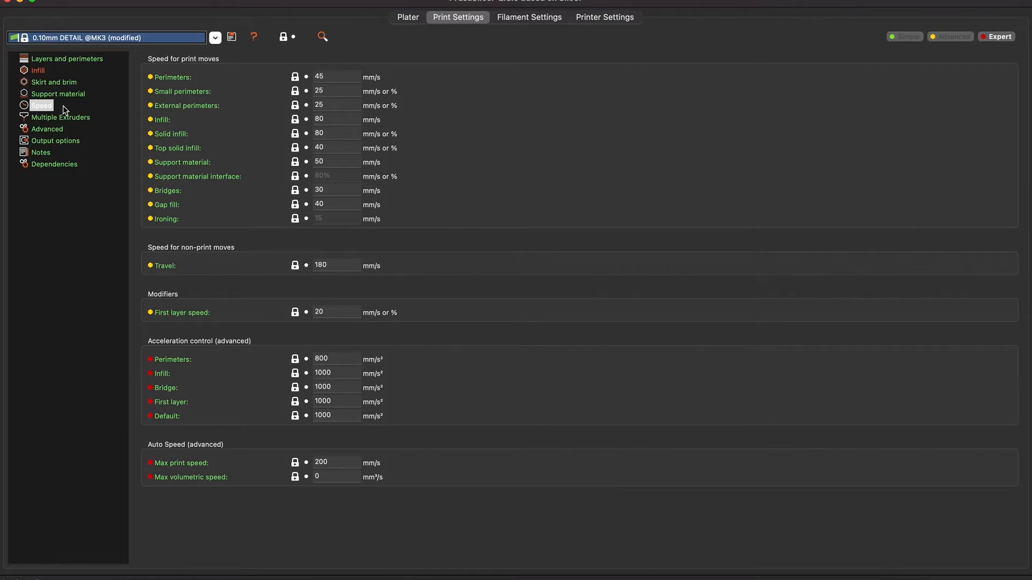
click(333, 78)
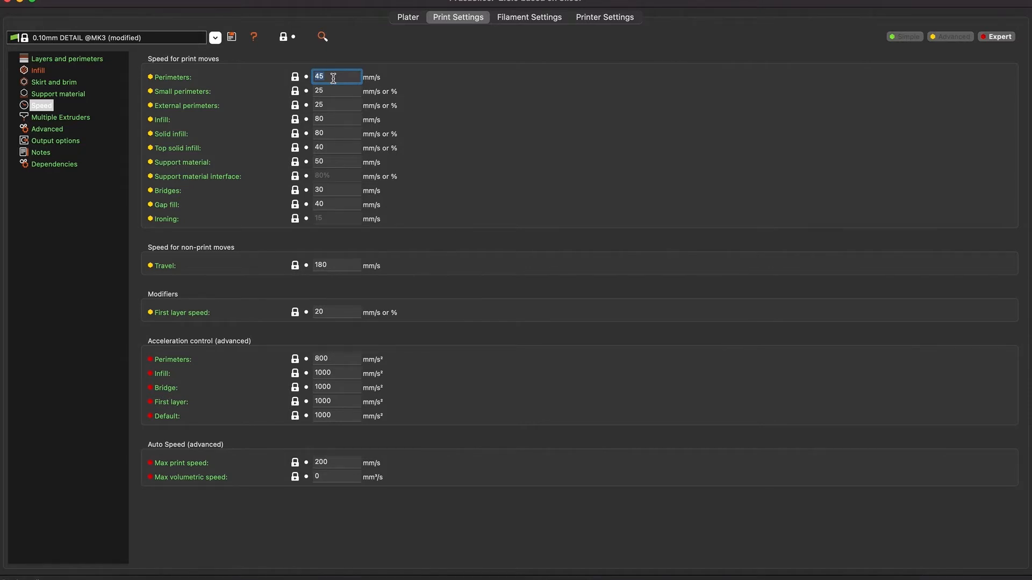
text(25)
key(Tab)
key(Tab)
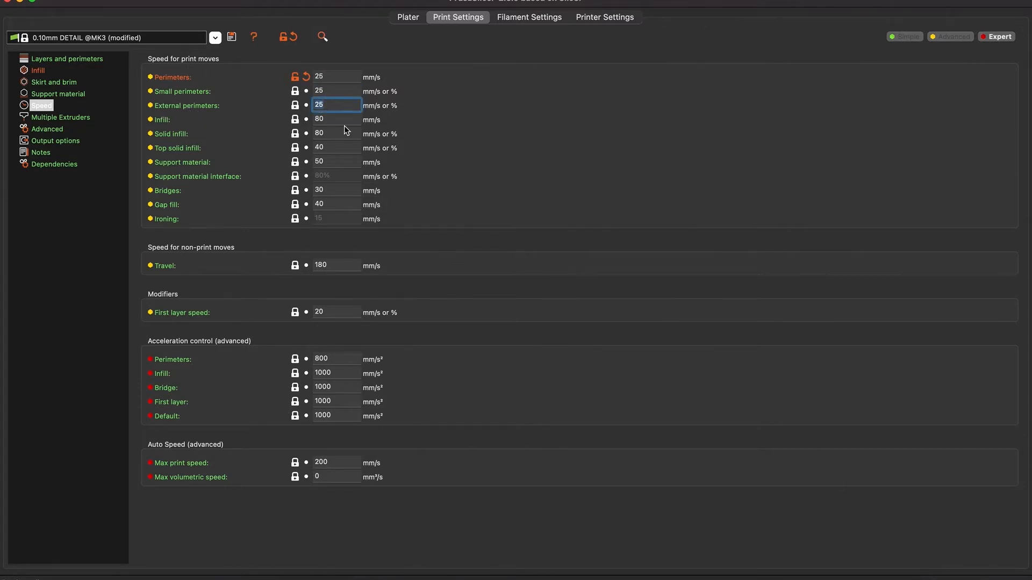
- Set the infill and solid infill speeds to 40 mm/s each and the top solid infill speed to 20 mm/s
key(Tab)
text(40)
key(Tab)
text(40)
key(Tab)
text(20)
key(Tab)
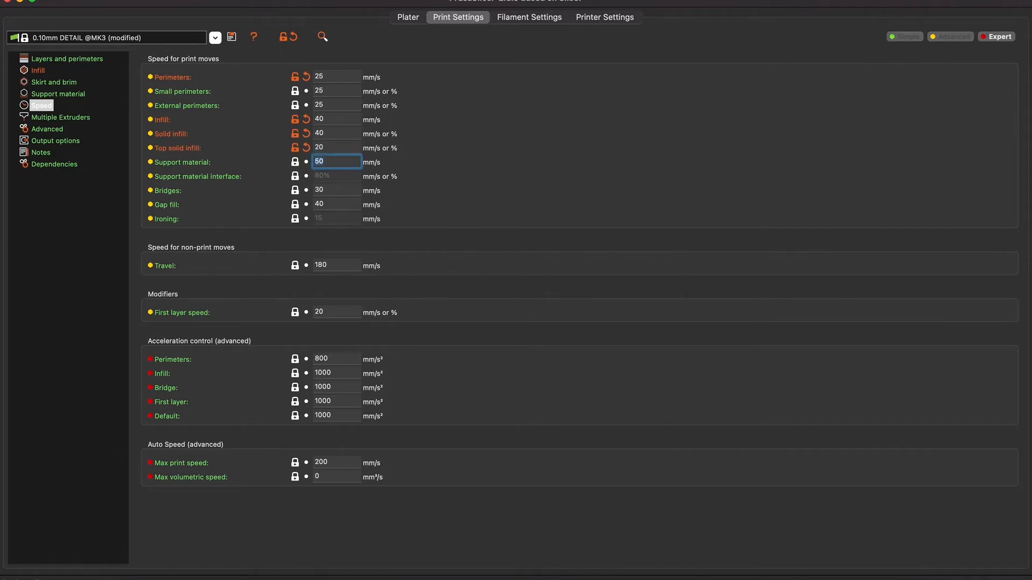
- Try a support material speed of 25 mm/s and restore it to 50 mm/s
text(25)
key(Return)
text(50)
key(Tab)
key(Tab)
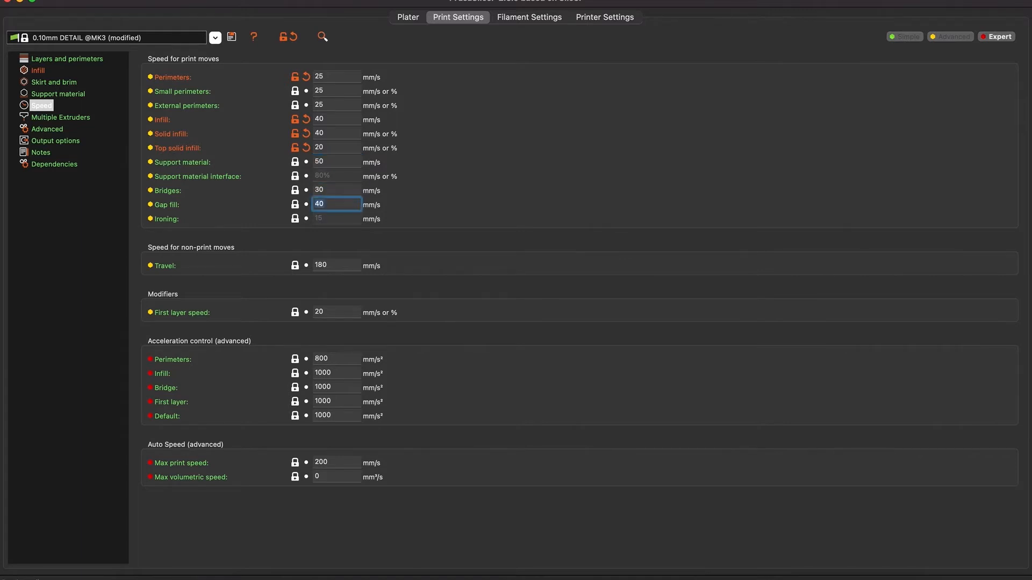
- Set the travel speed to 100 mm/s and the first layer speed to 15 mm/s
key(Tab)
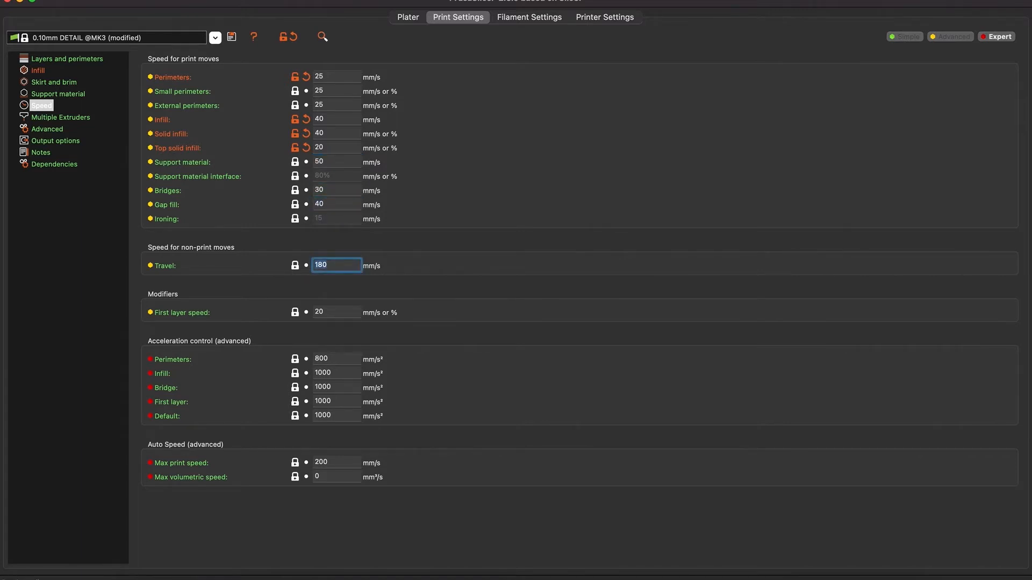
text(100)
key(Tab)
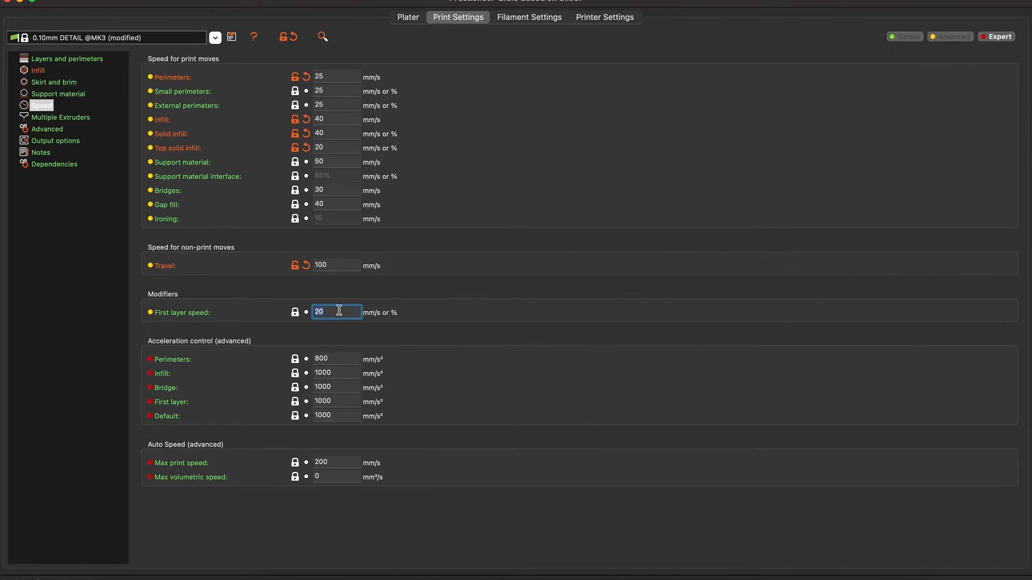
text(15)
- Compare the filament's nozzle and bed temperatures with the print speeds, and look at the model on the bed
click(533, 17)
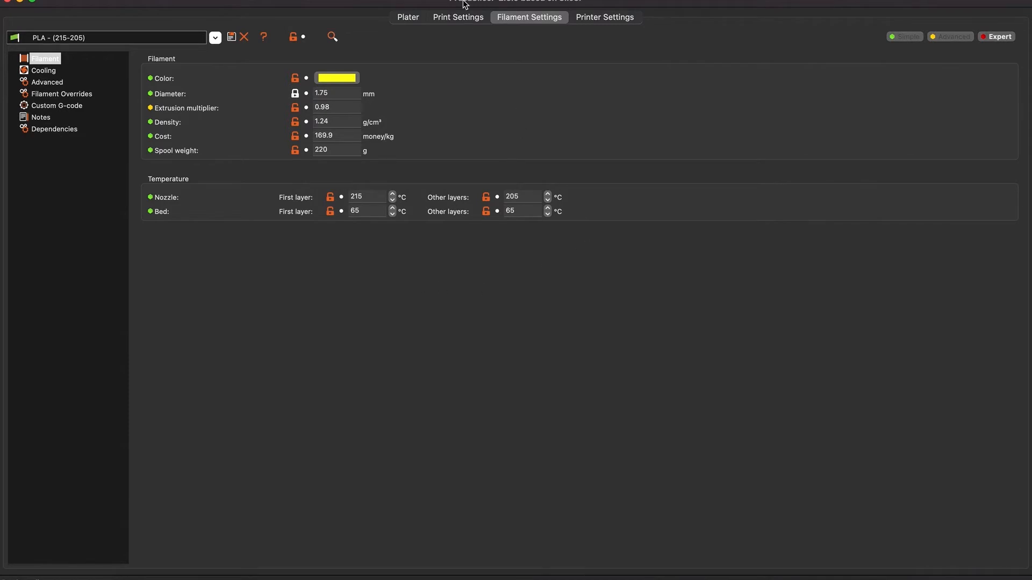
click(458, 17)
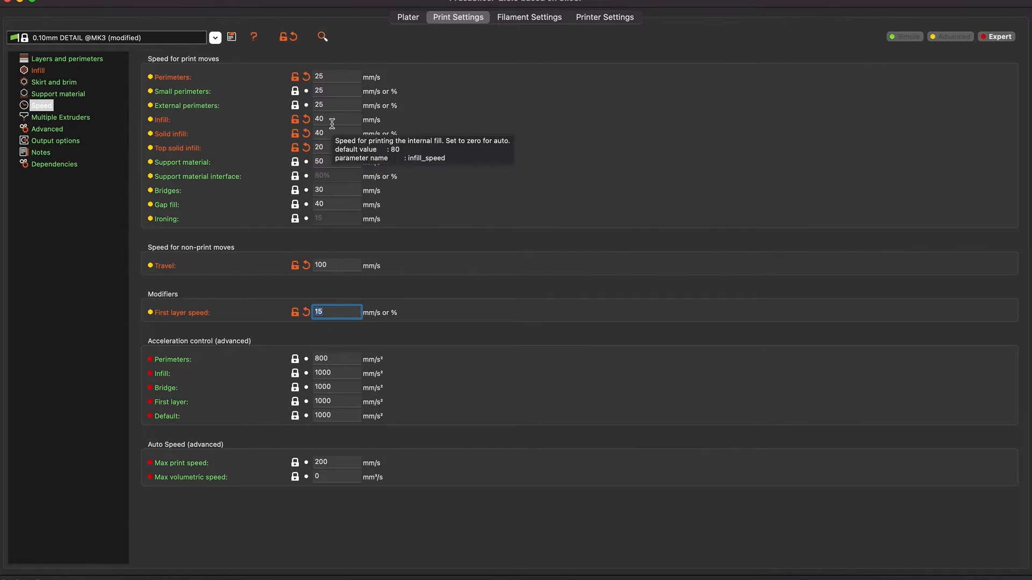
click(532, 17)
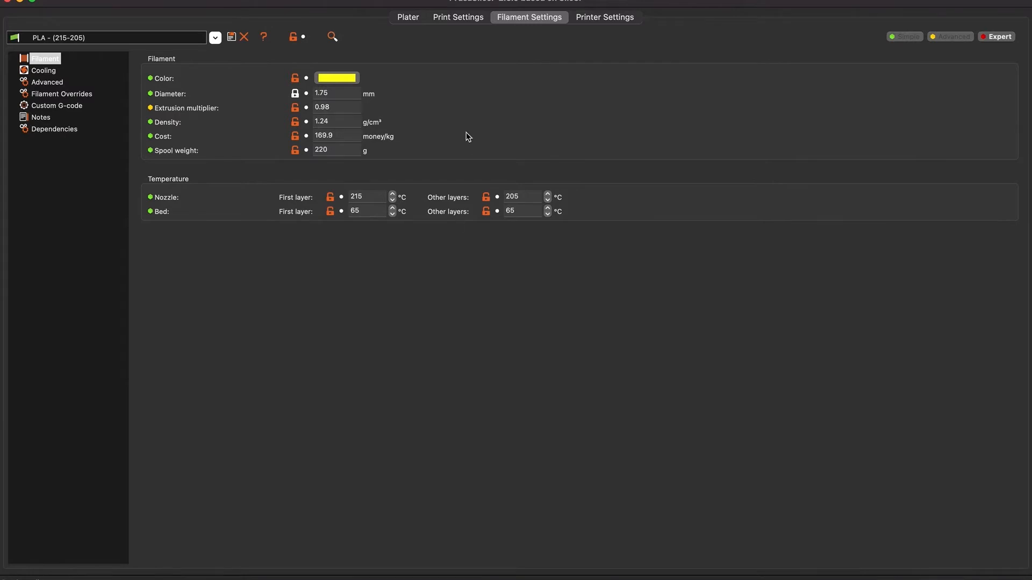
click(458, 17)
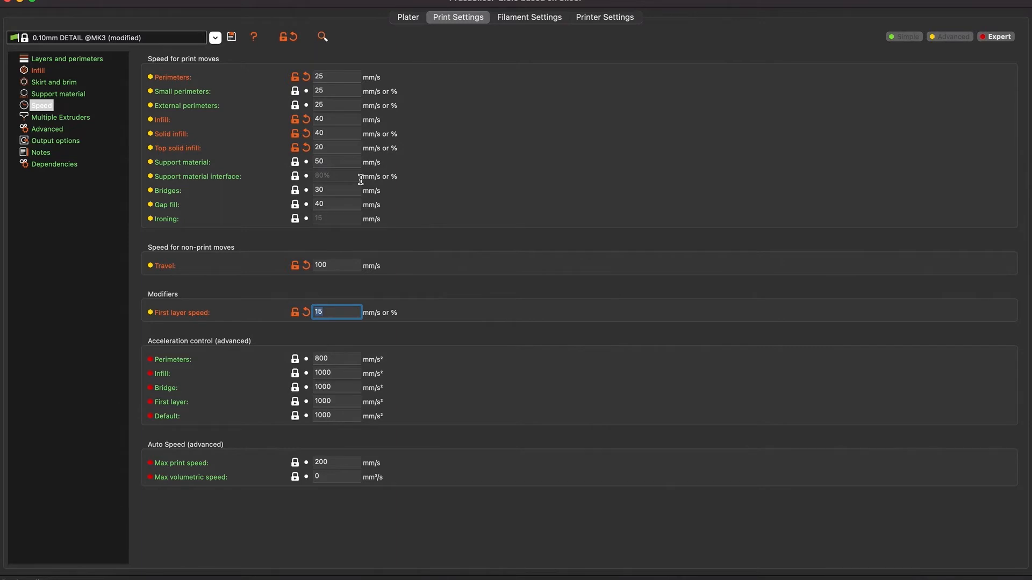
mouse_move(361, 179)
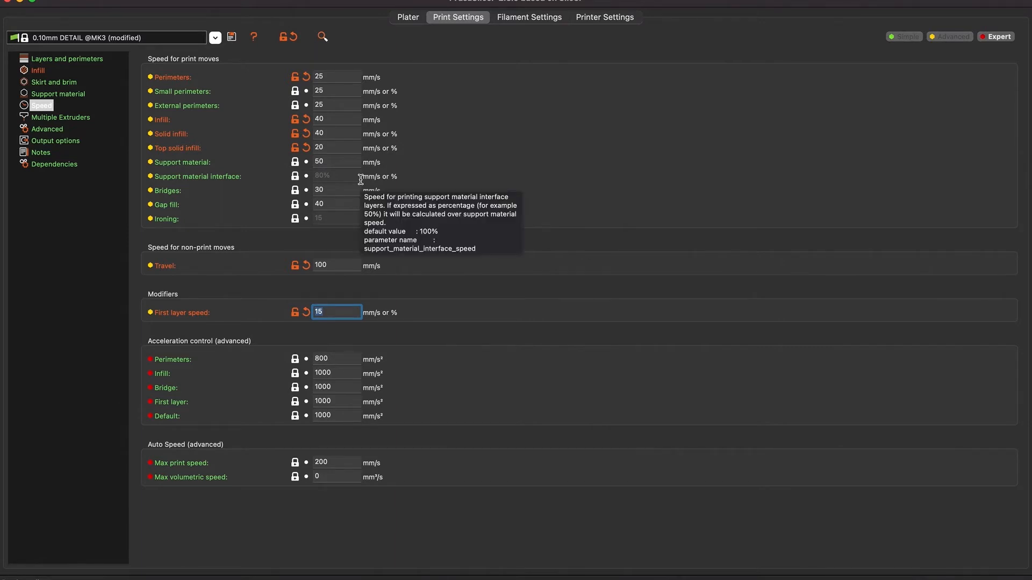
click(525, 19)
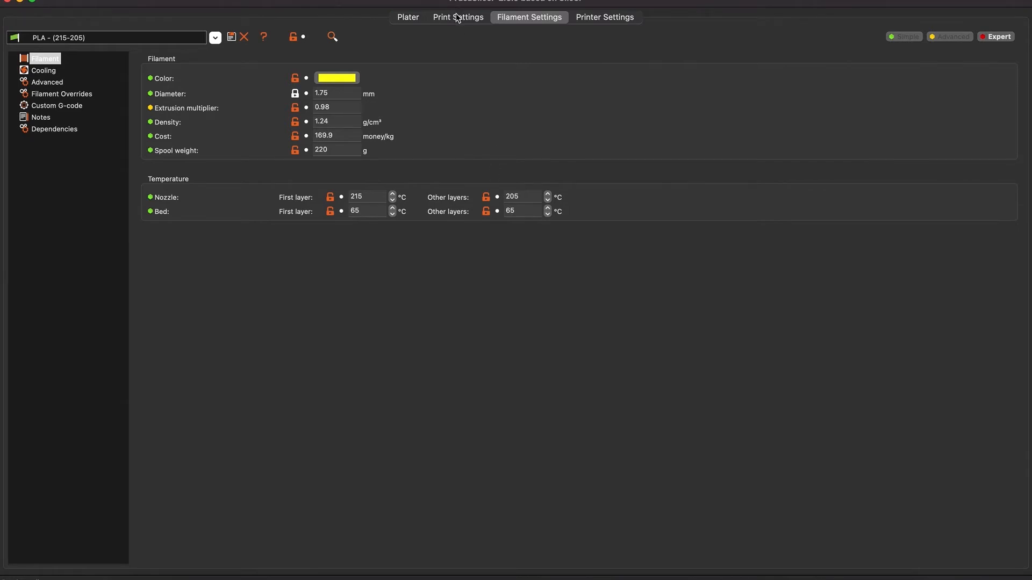
click(414, 18)
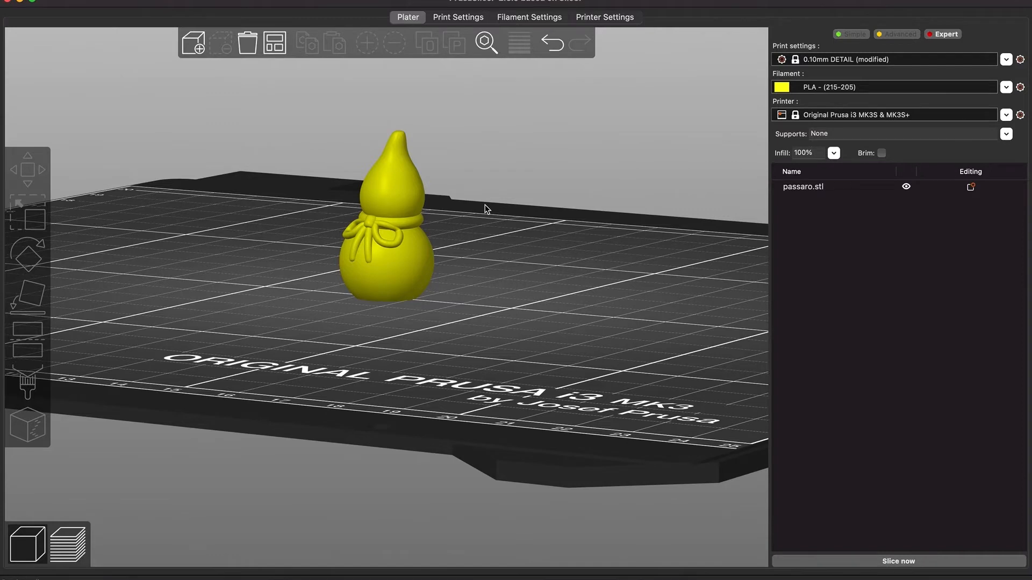
- Set the filament's nozzle temperature to 200 °C for the first layer and 190 °C for the other layers
click(524, 17)
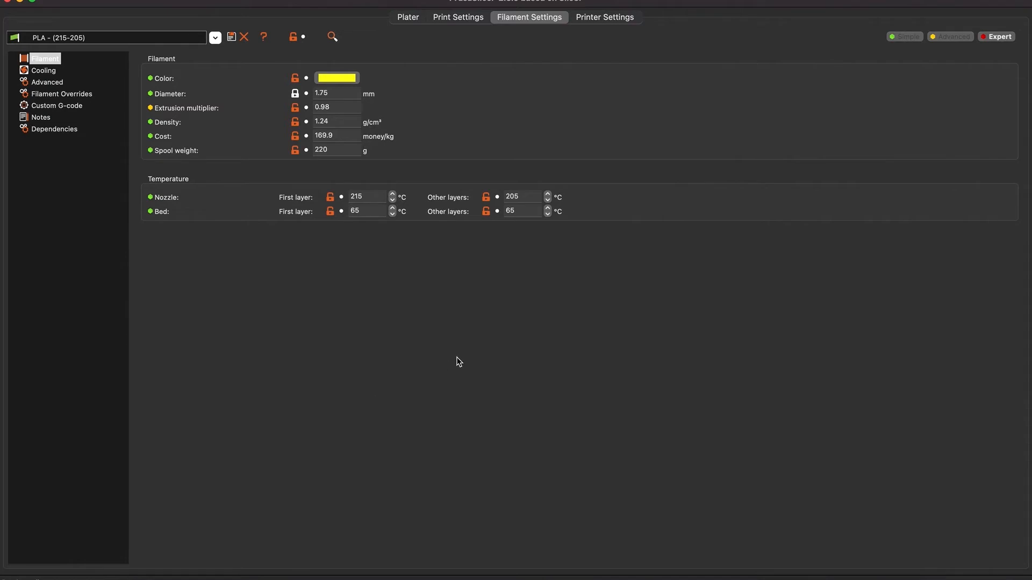
click(368, 203)
text(200)
key(Tab)
text(190)
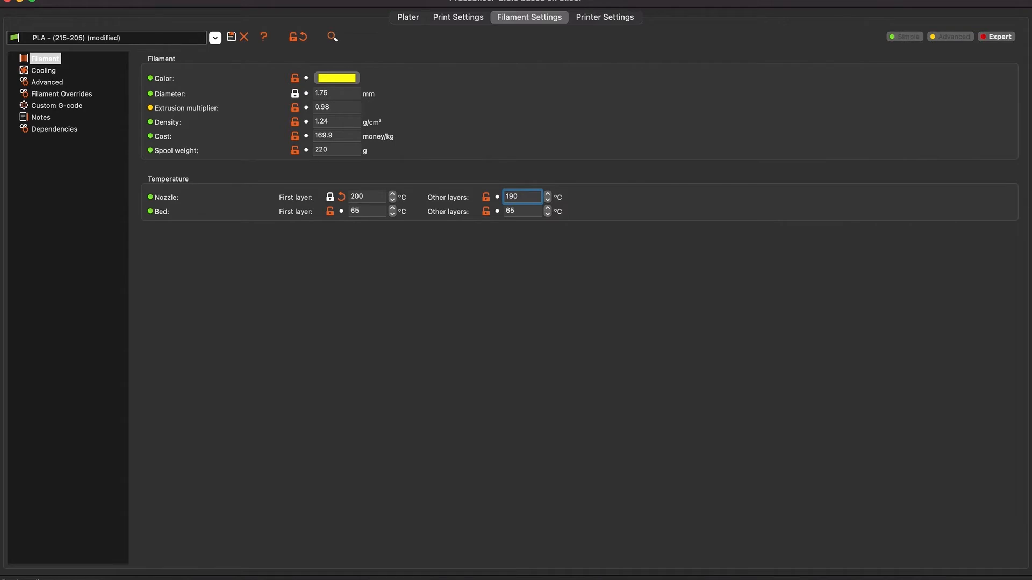
- Select the model on the print bed to view its dimensions, and return to the filament temperature settings
click(407, 17)
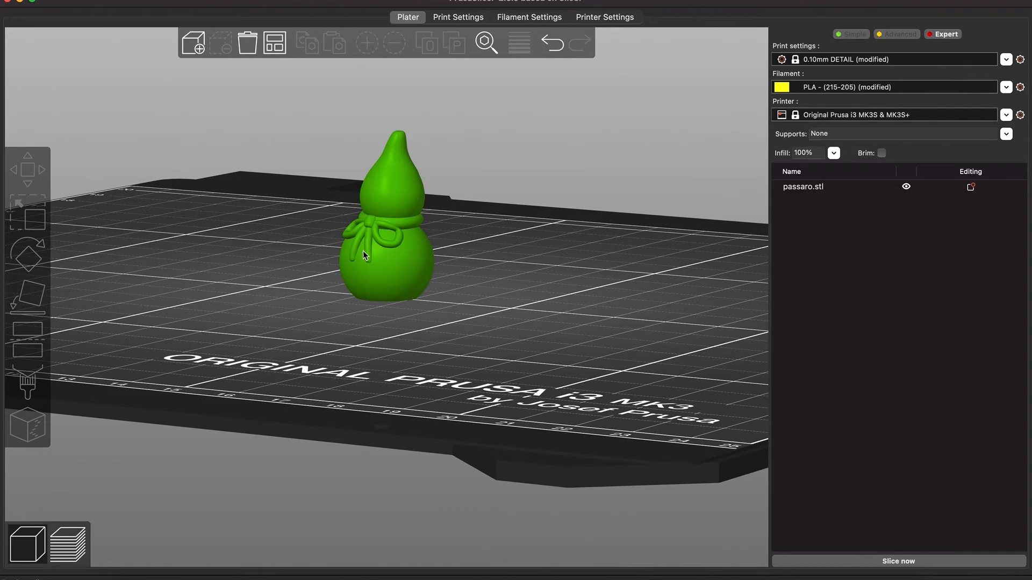
click(396, 275)
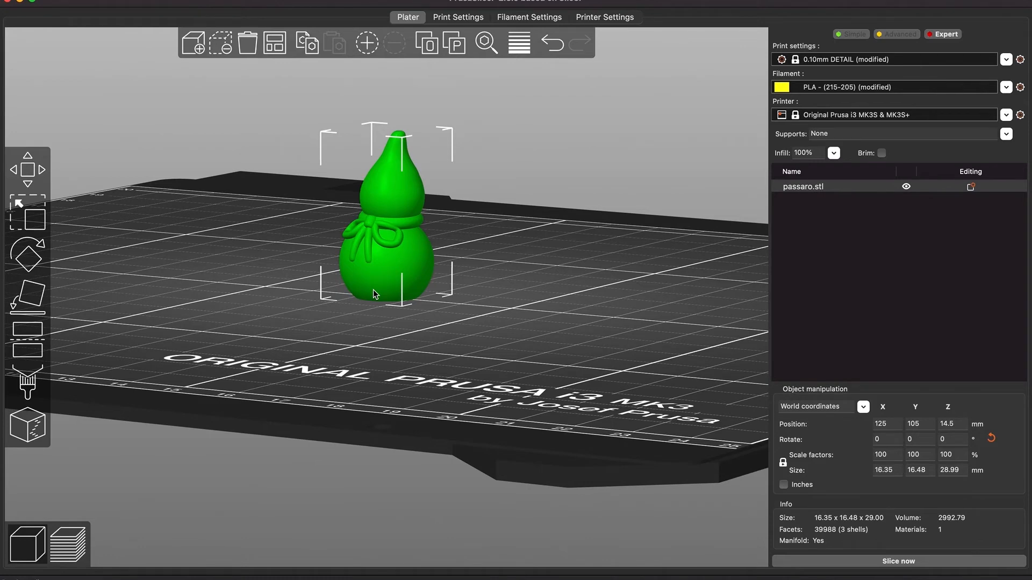
click(529, 19)
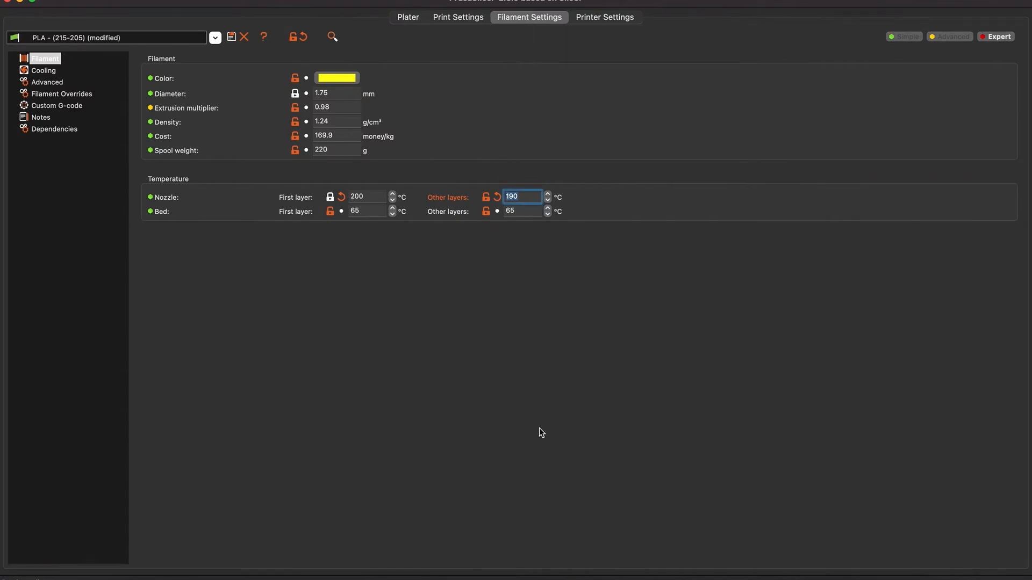
- Set the filament's nozzle temperature to 190 °C for the first layer and 180 °C for the other layers
key(shift+Tab)
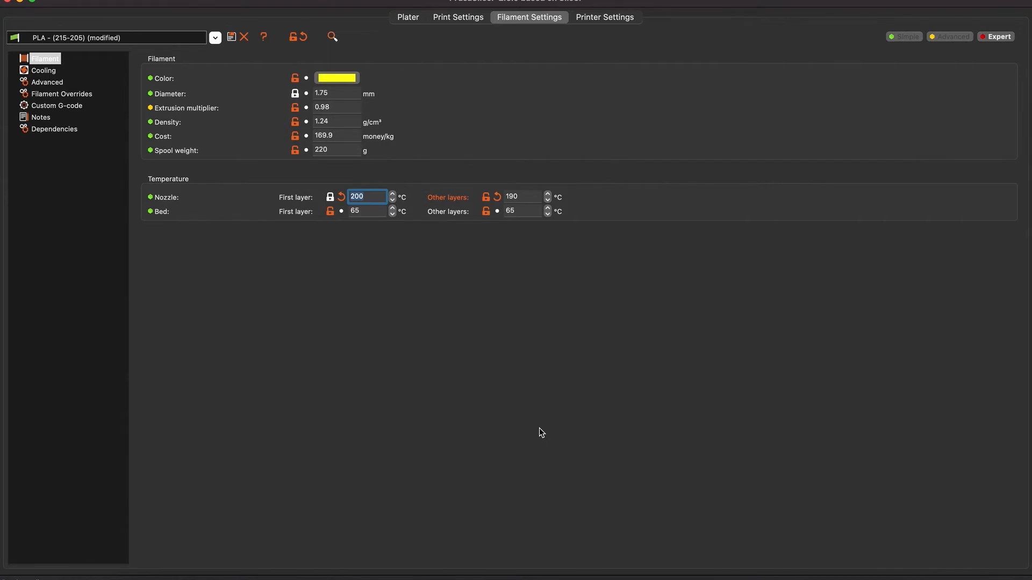
text(190)
key(Tab)
text(180)
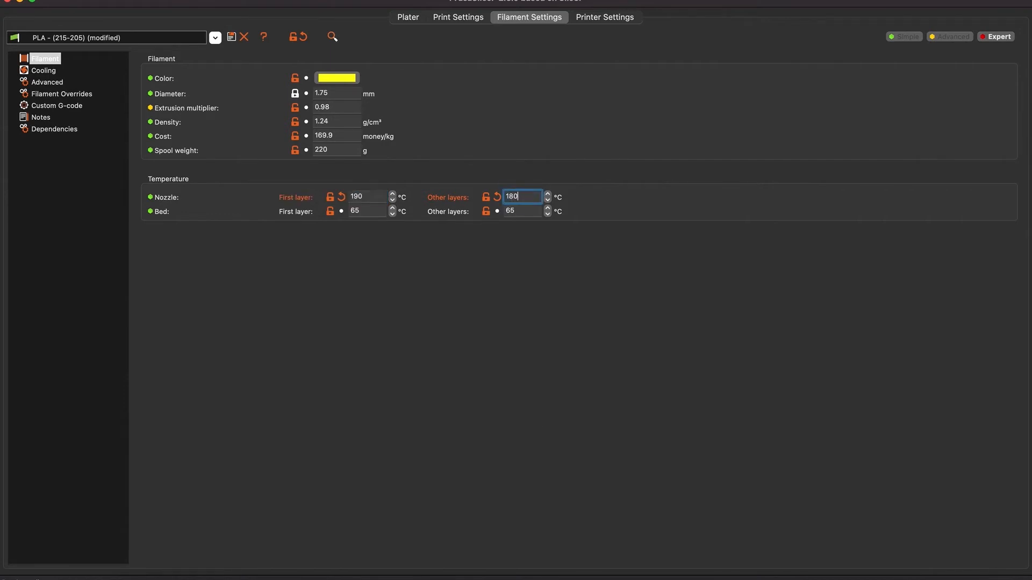
key(super+a)
text(205)
key(super+a)
text(180)
- Review the model on the bed, the print speeds and the filament temperatures, and examine the printer's machine limits
click(408, 17)
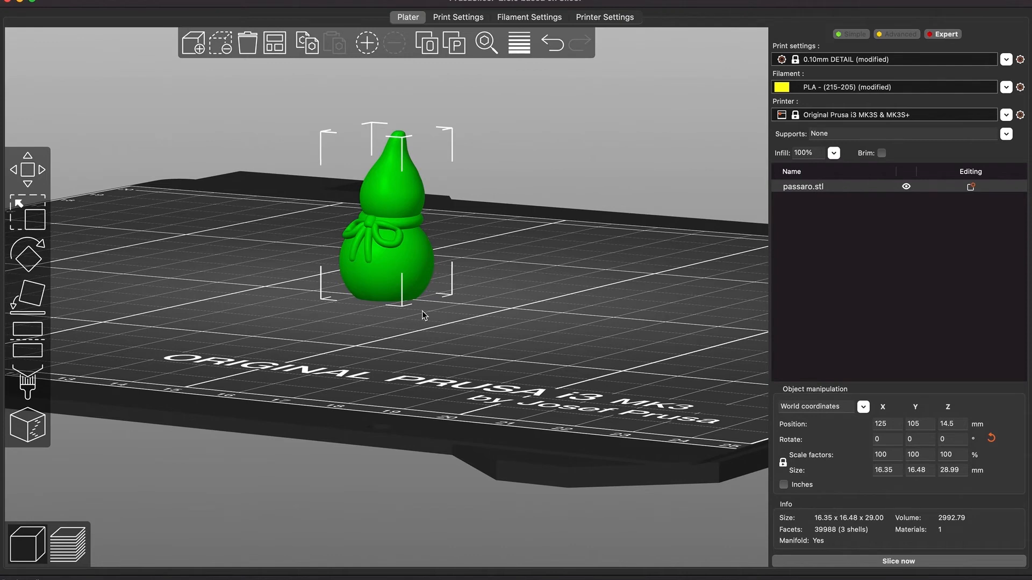
click(529, 17)
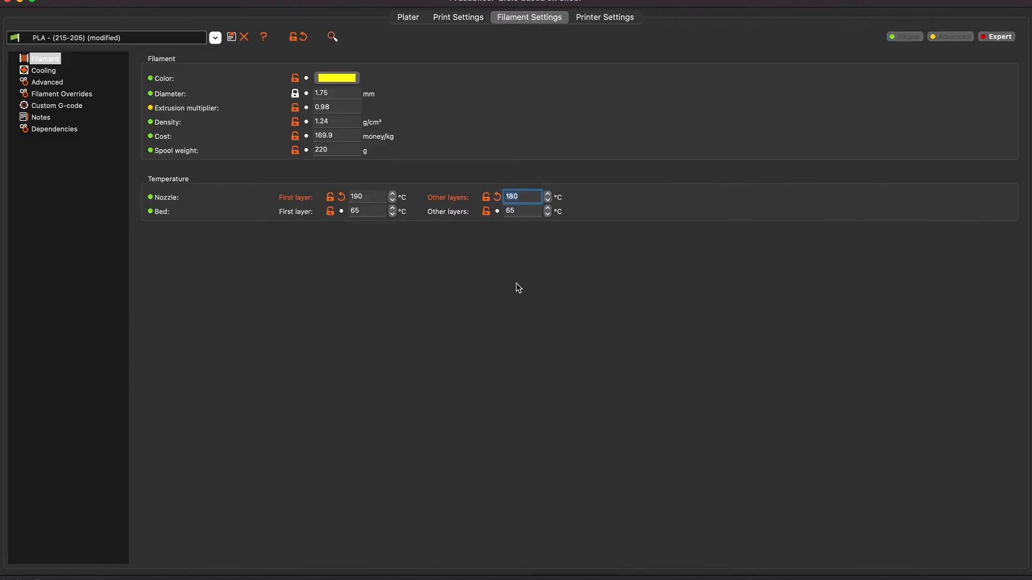
click(410, 18)
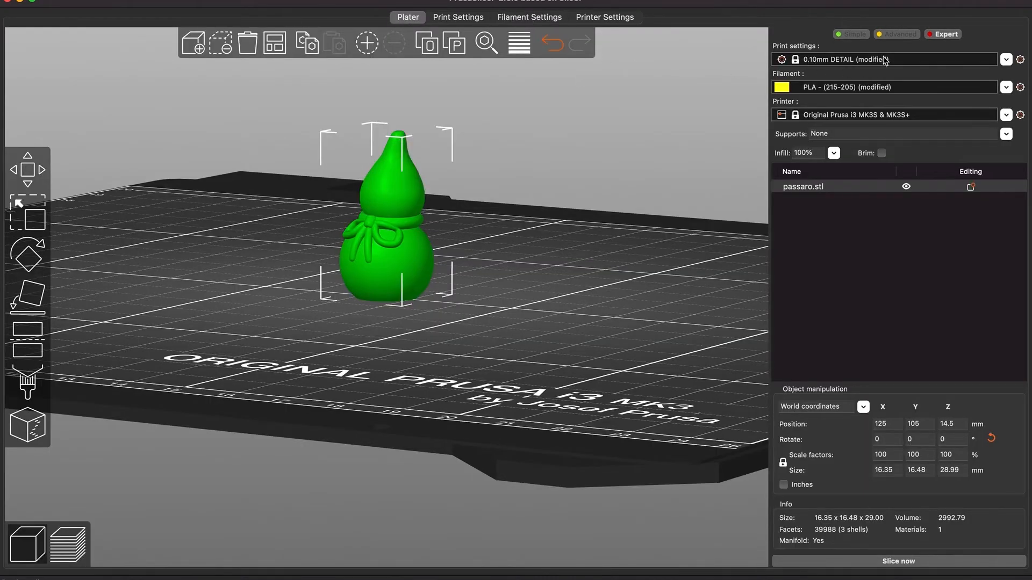
click(469, 18)
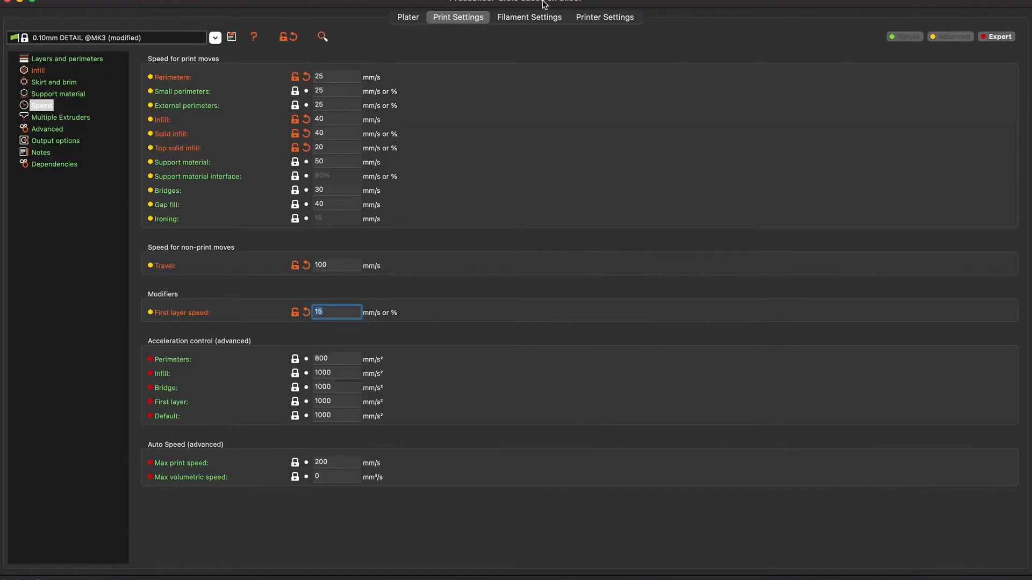
click(530, 17)
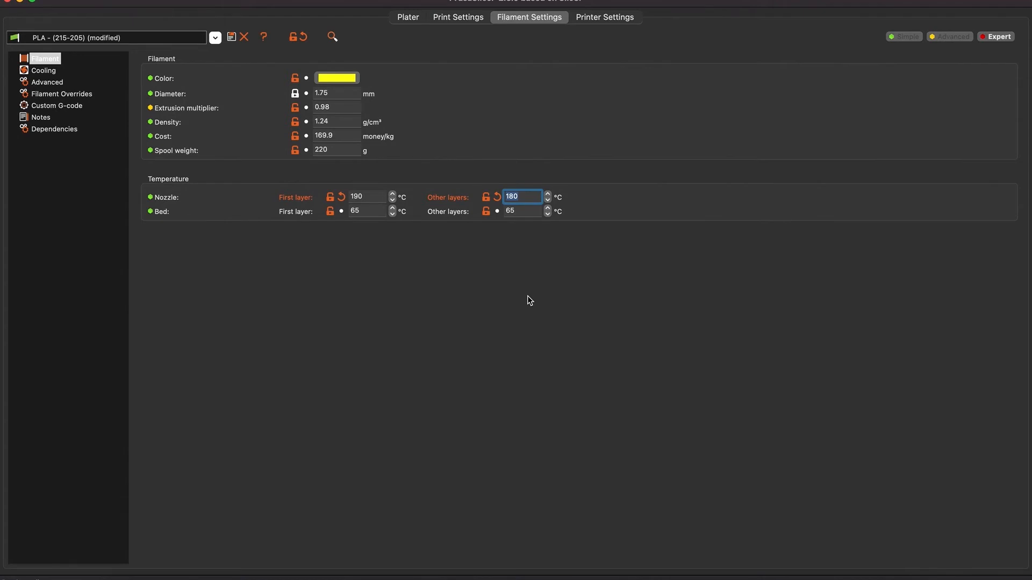
click(604, 18)
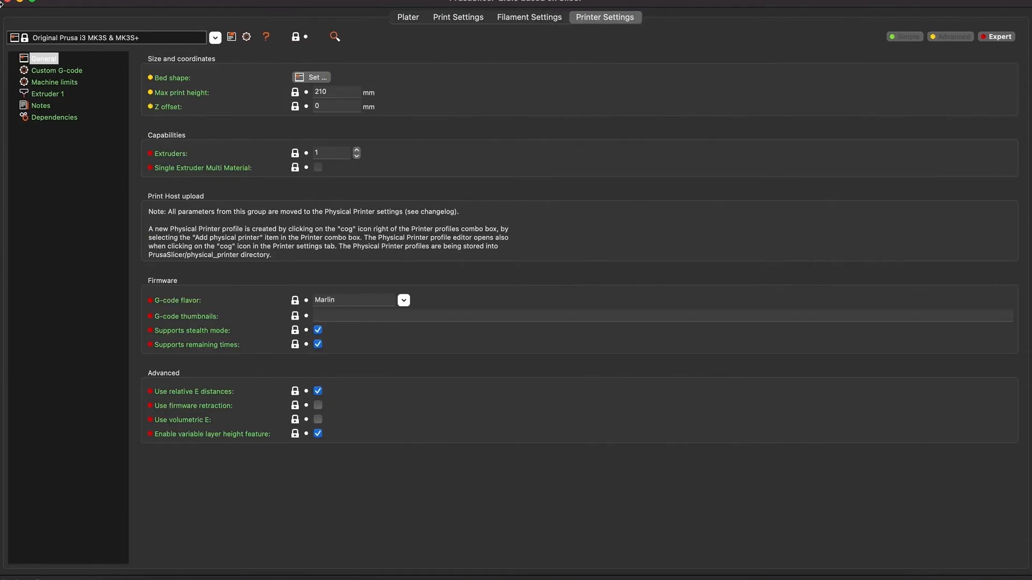
click(54, 81)
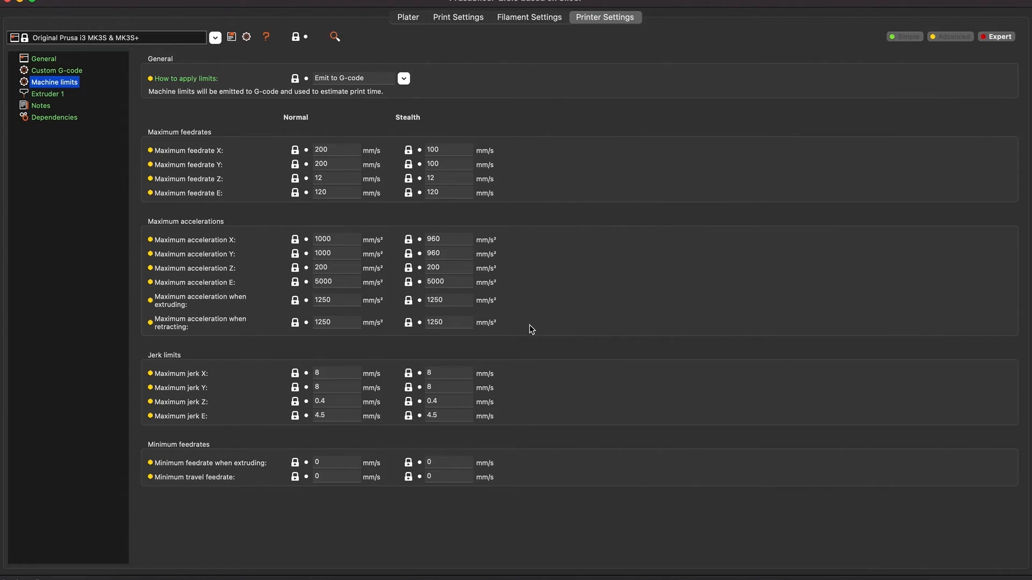
click(409, 17)
scroll(456, 391, up, 4)
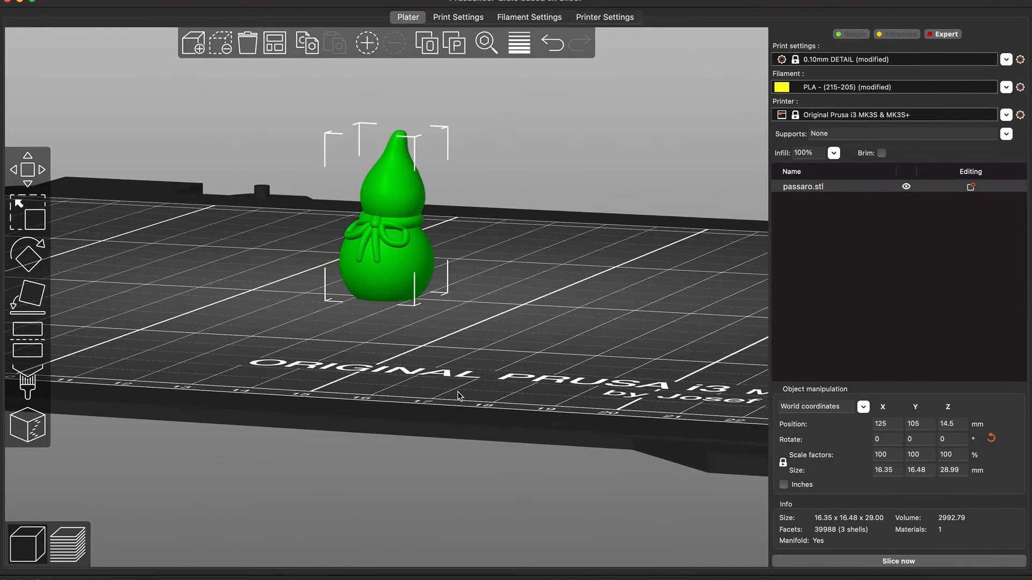
- Show the sliced preview of the model with layers visible only up to 12.80 mm, seen from above
click(70, 532)
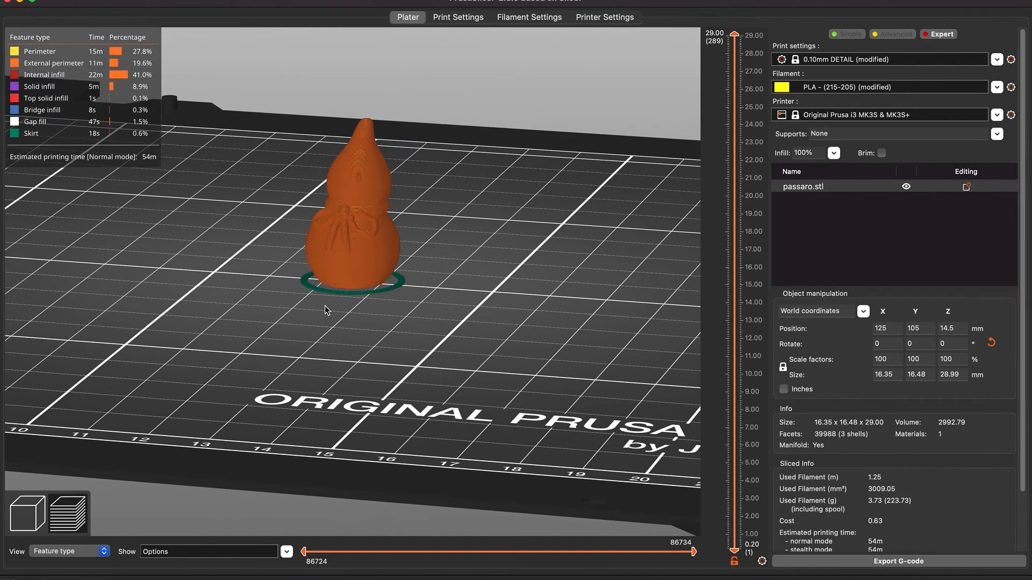
drag(692, 552, 623, 567)
click(736, 324)
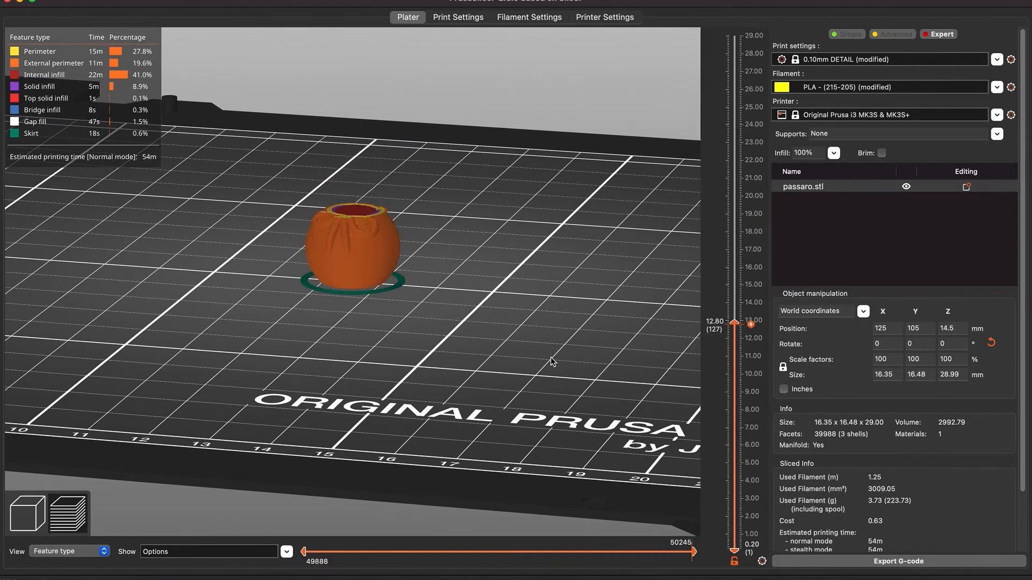
drag(552, 361, 551, 383)
- Trace the nozzle's path through the 12.80 mm layer's perimeters and infill, and raise the visible layers to 14.50 mm
drag(693, 553, 676, 553)
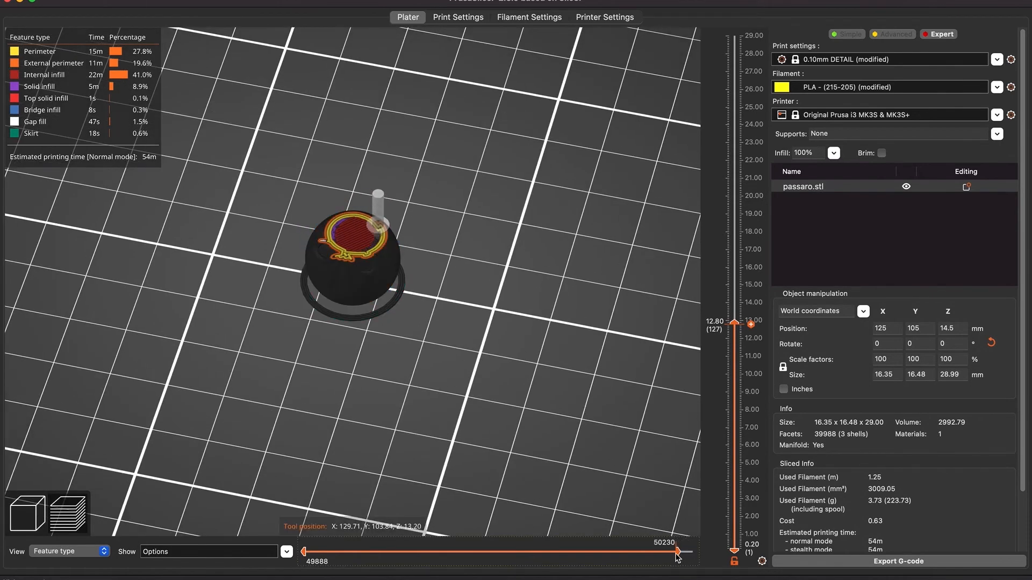
drag(676, 554, 490, 564)
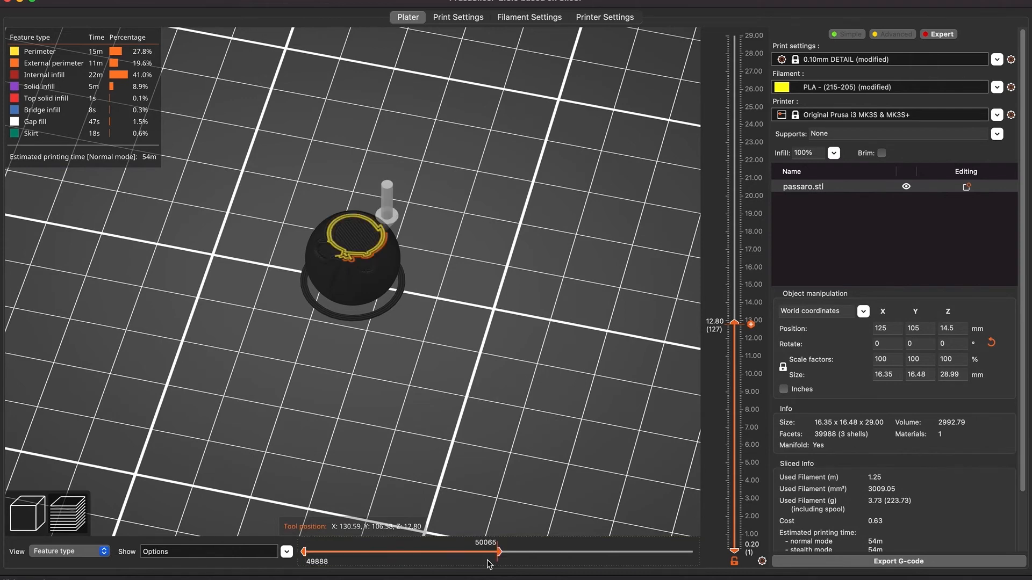
drag(489, 563, 258, 527)
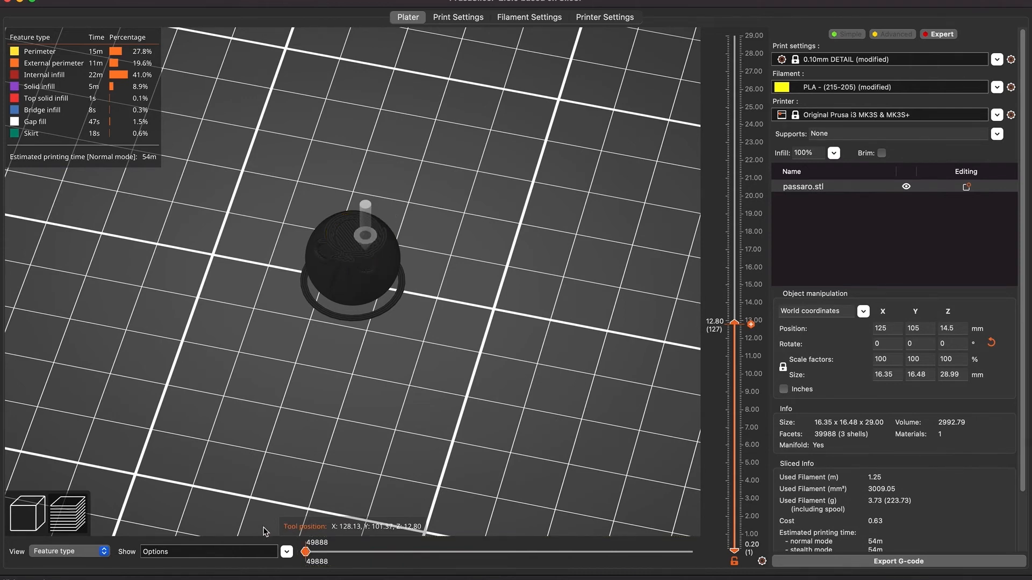
drag(305, 544, 337, 545)
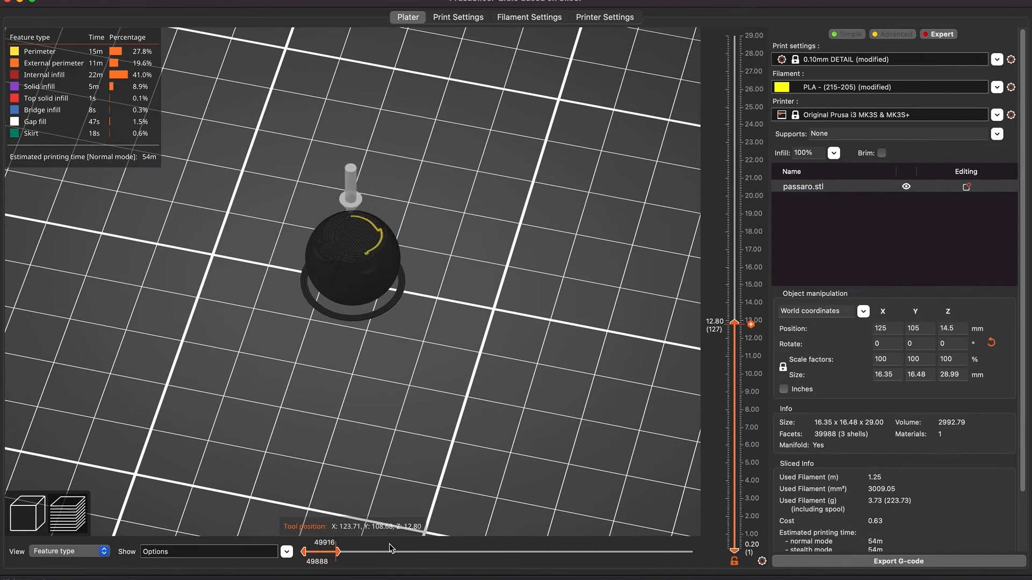
click(373, 551)
mouse_move(374, 551)
mouse_down()
mouse_move(503, 560)
mouse_move(454, 566)
mouse_up()
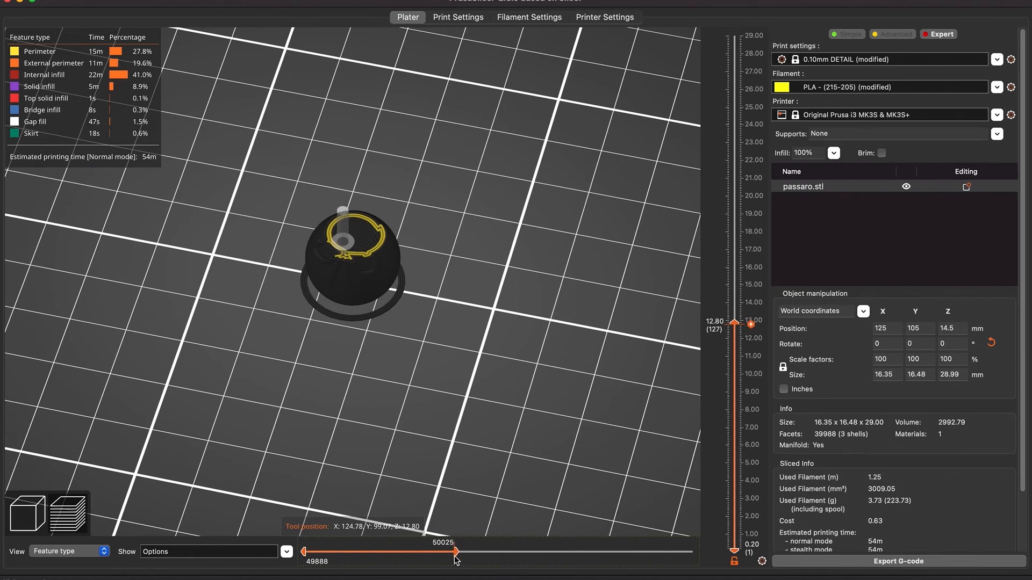
drag(455, 558, 451, 559)
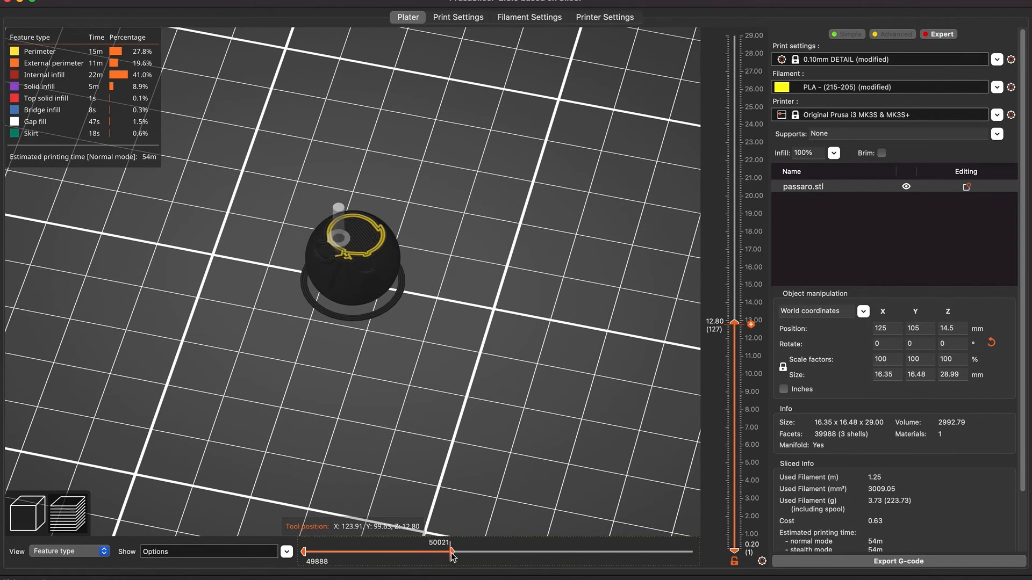
drag(451, 557, 474, 564)
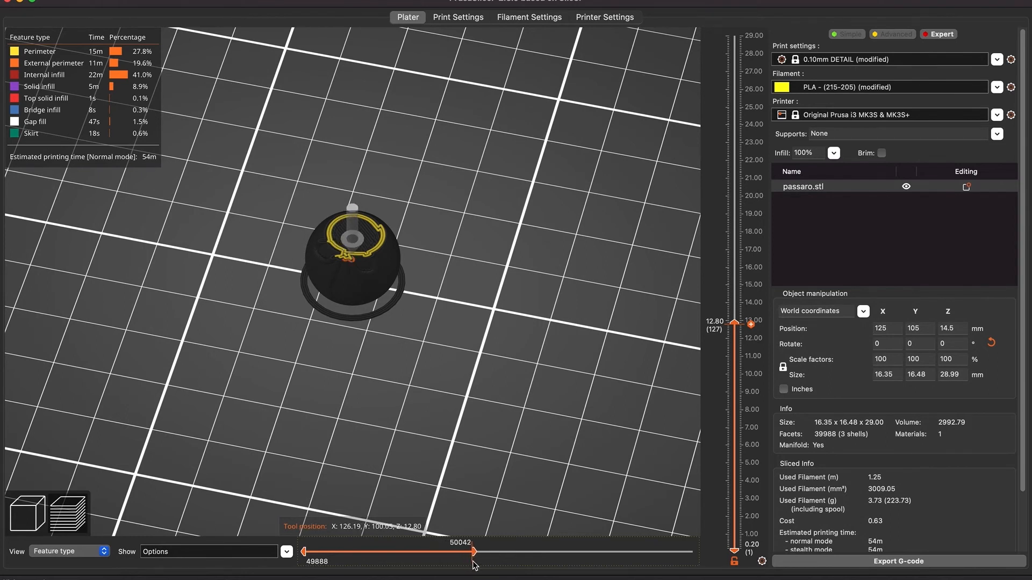
drag(474, 564, 492, 565)
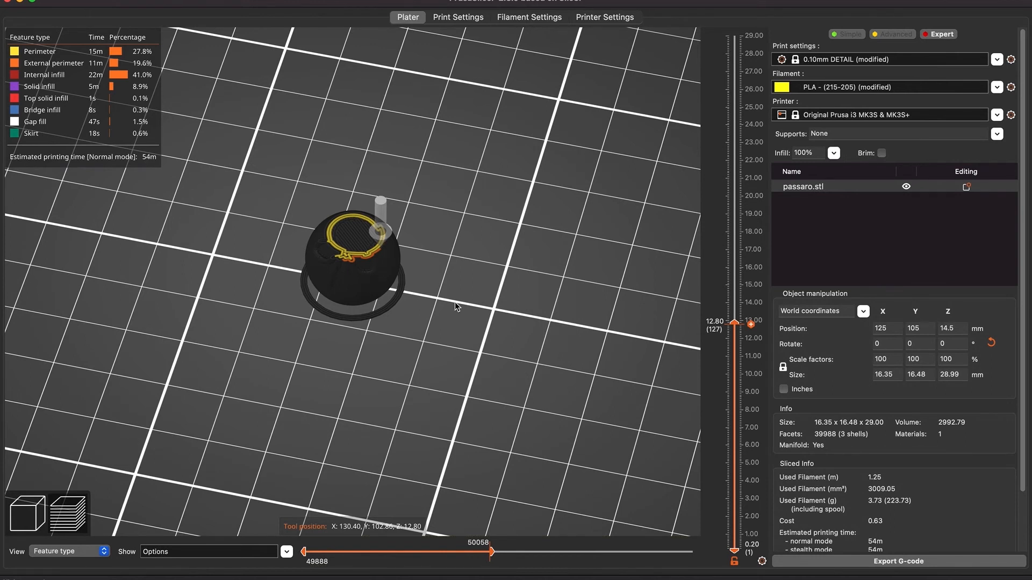
drag(491, 555, 723, 576)
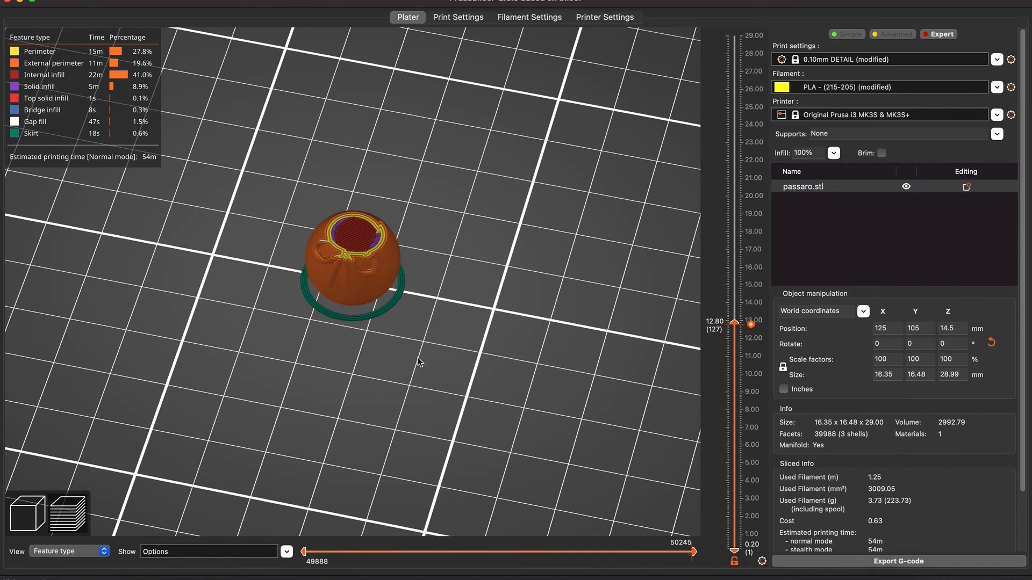
scroll(618, 315, up, 3)
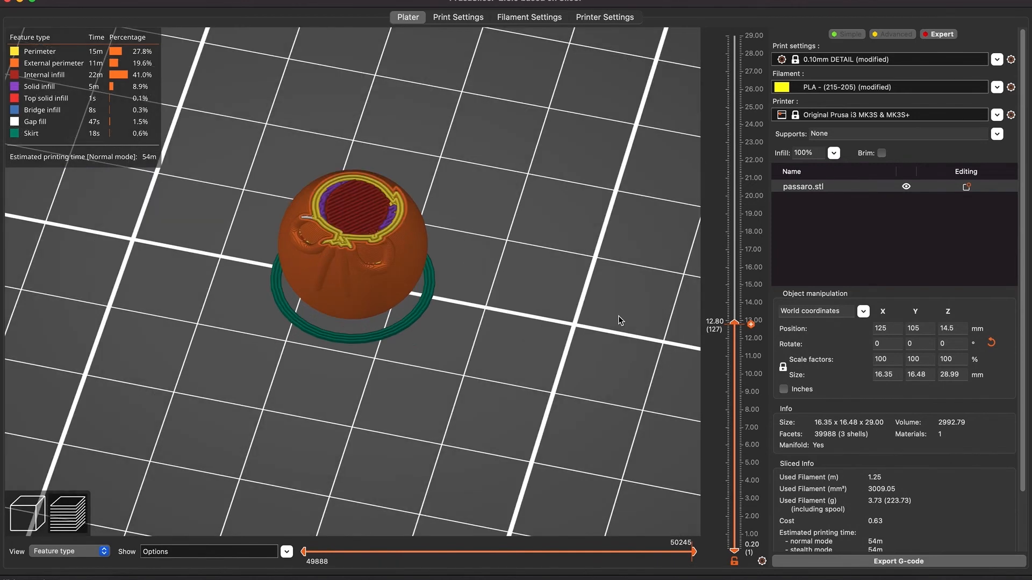
click(735, 296)
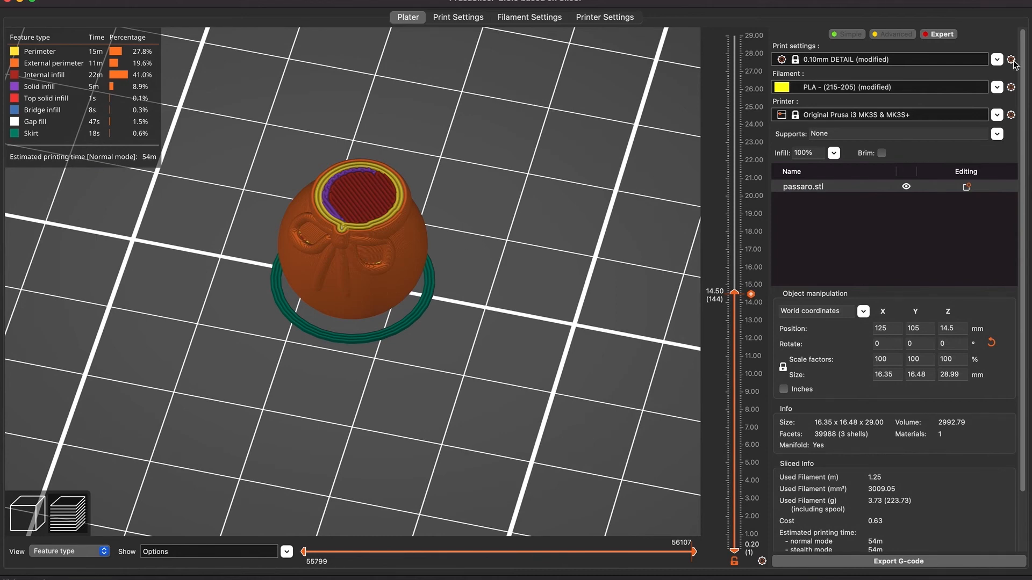
- Set the printer's maximum jerk X and maximum jerk Y to 6 mm/s for both normal and stealth modes
click(624, 18)
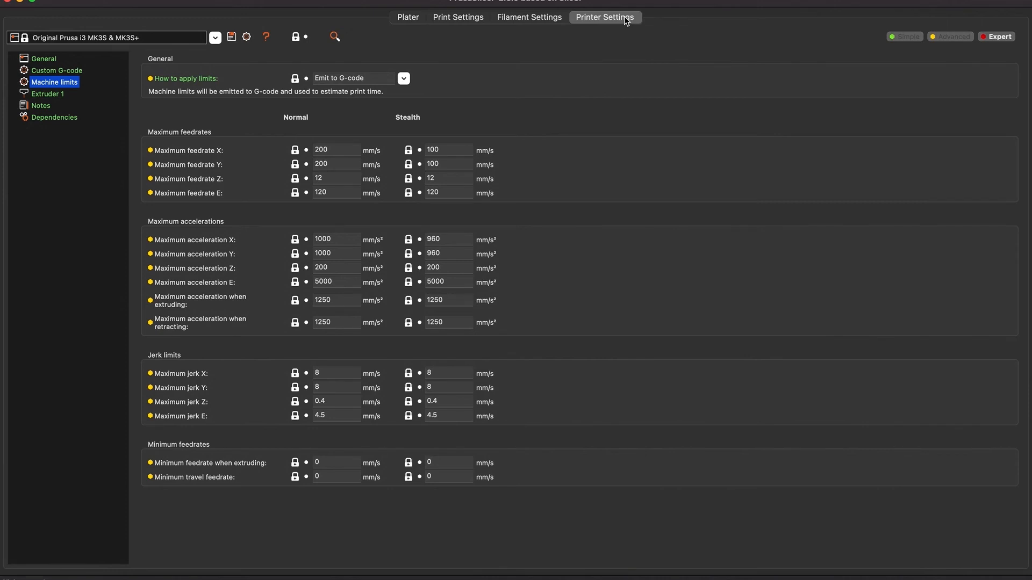
click(338, 375)
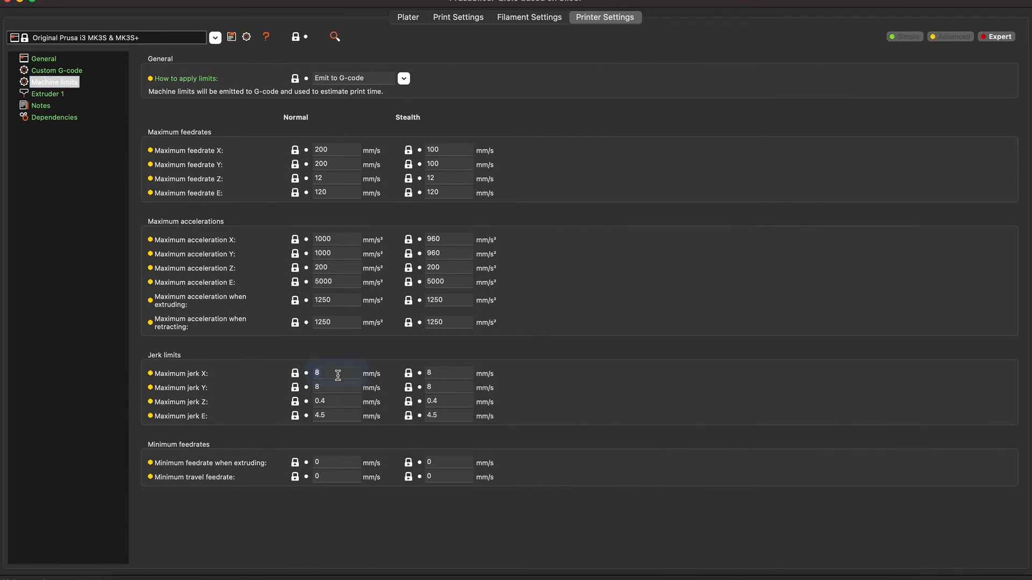
text(6)
key(Tab)
text(6)
key(Tab)
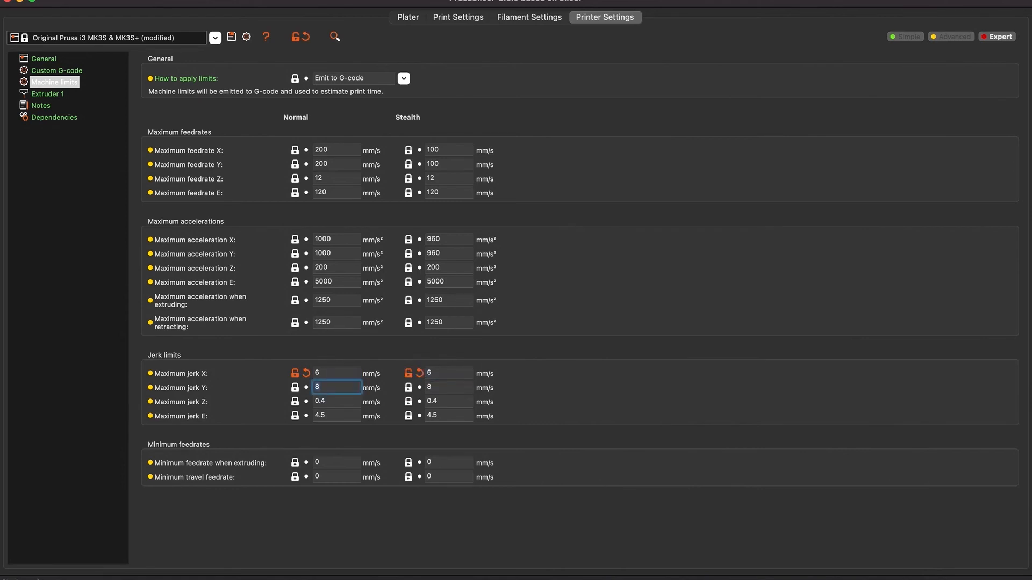
text(6)
click(439, 387)
text(6)
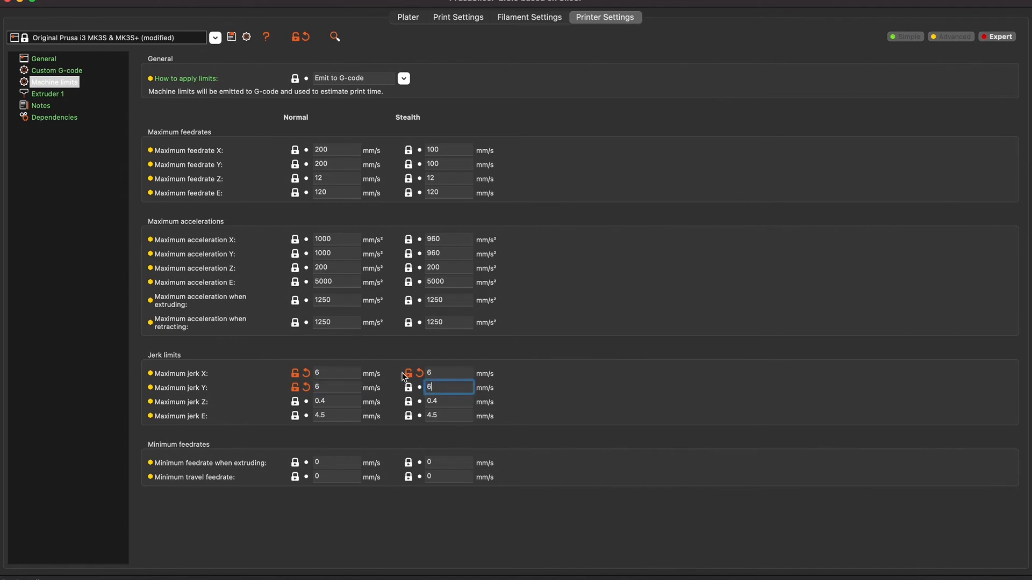
- Set the printer's maximum jerk E to 4 mm/s for both normal and stealth modes
click(338, 415)
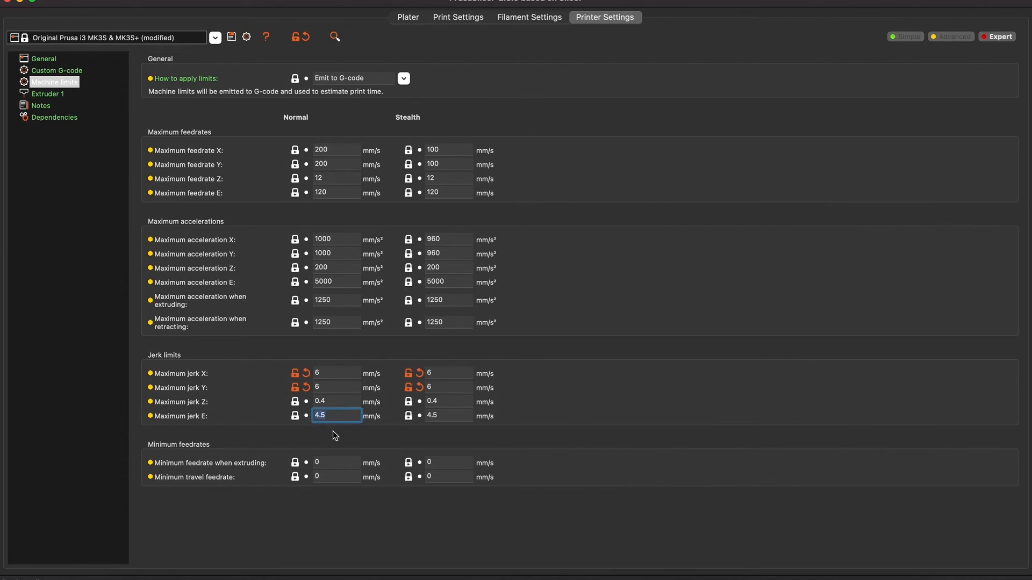
text(4)
key(Tab)
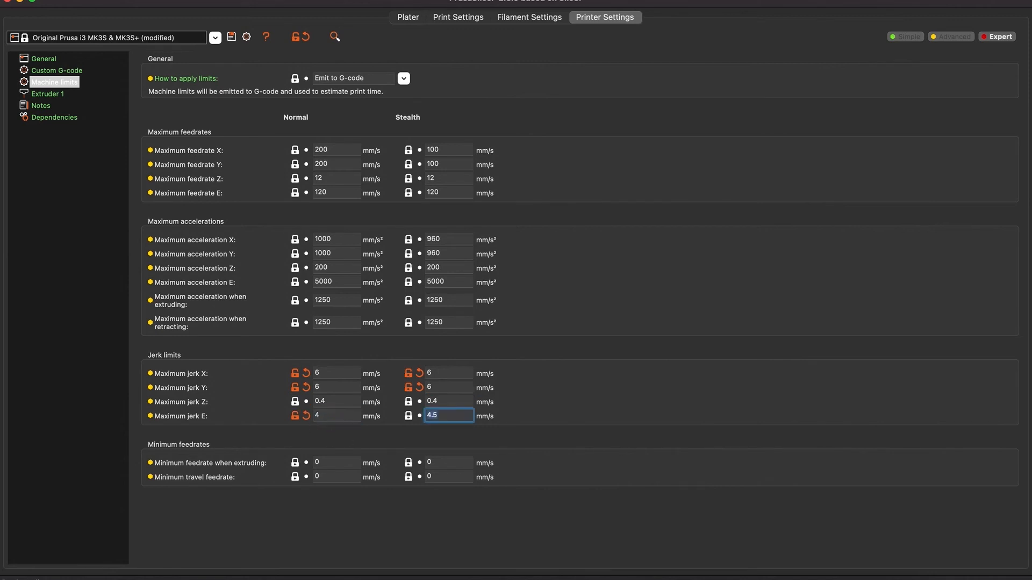
text(4)
click(521, 413)
- Check the print speeds, and return to the model's layer preview with layers visible up to 25.90 mm
click(457, 16)
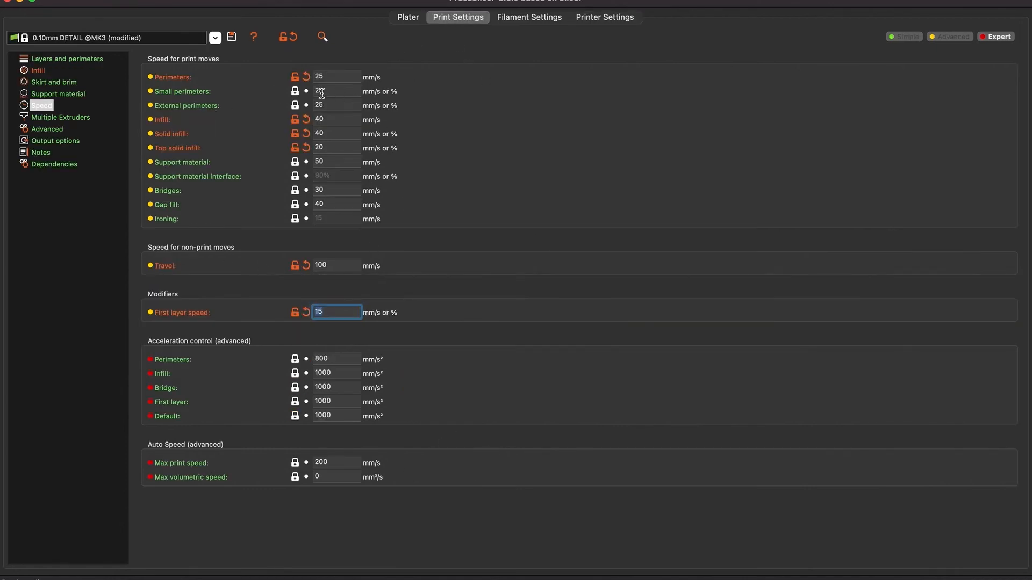
click(407, 18)
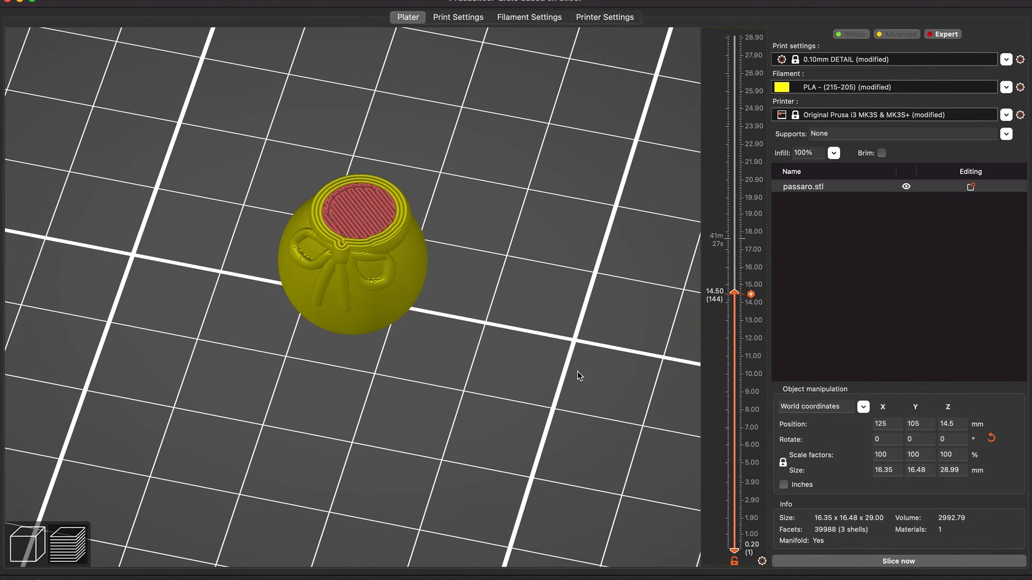
scroll(559, 387, down, 5)
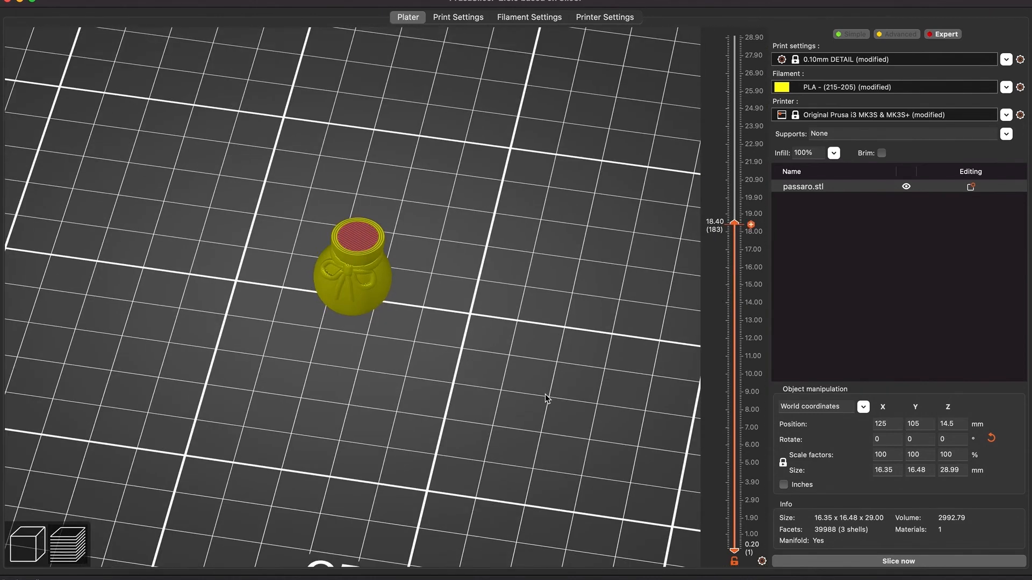
drag(546, 399, 562, 370)
click(738, 91)
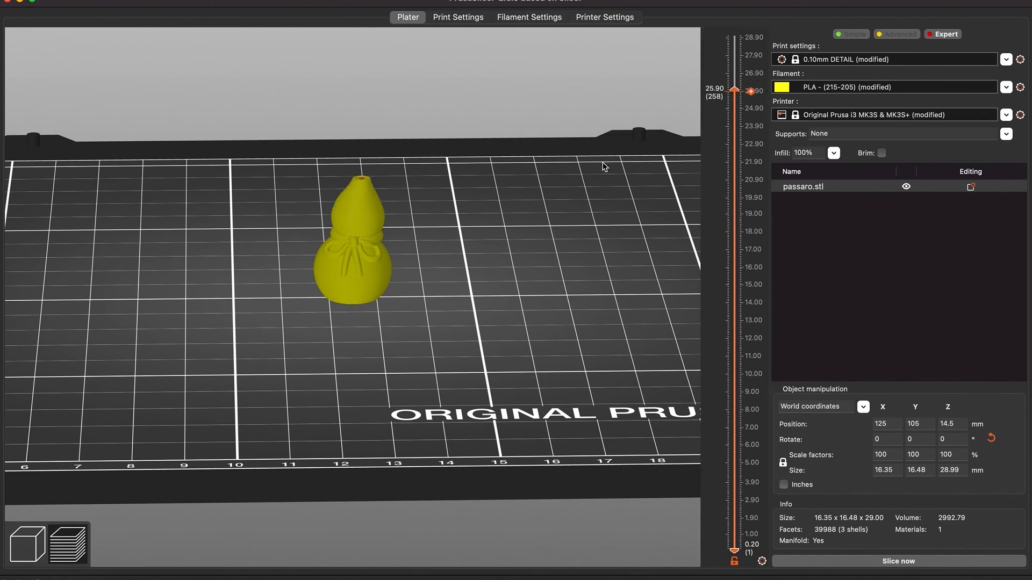